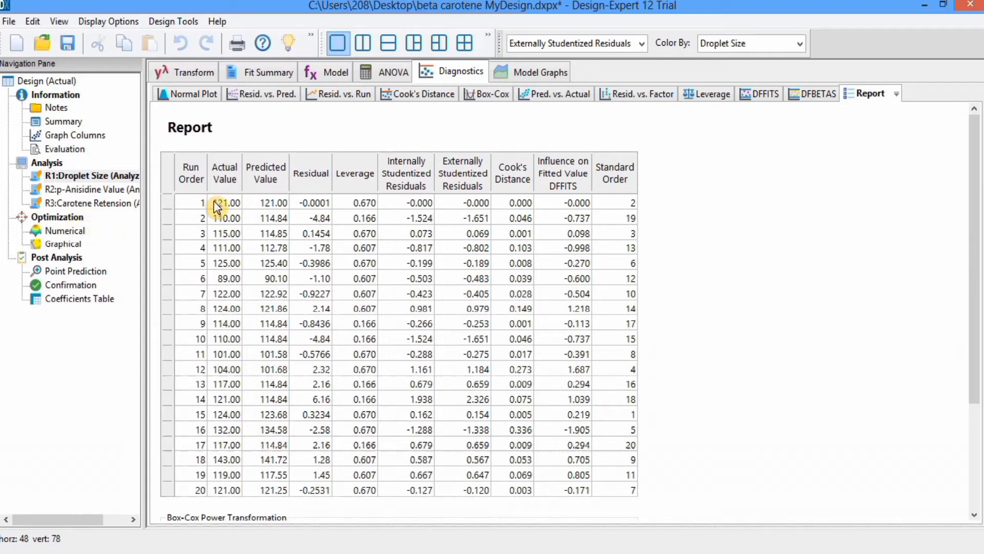
Display the Droplet Size model graph as a contour plot and show the Factors Tool.
{"action": "left_click", "coordinate": [535, 74]}
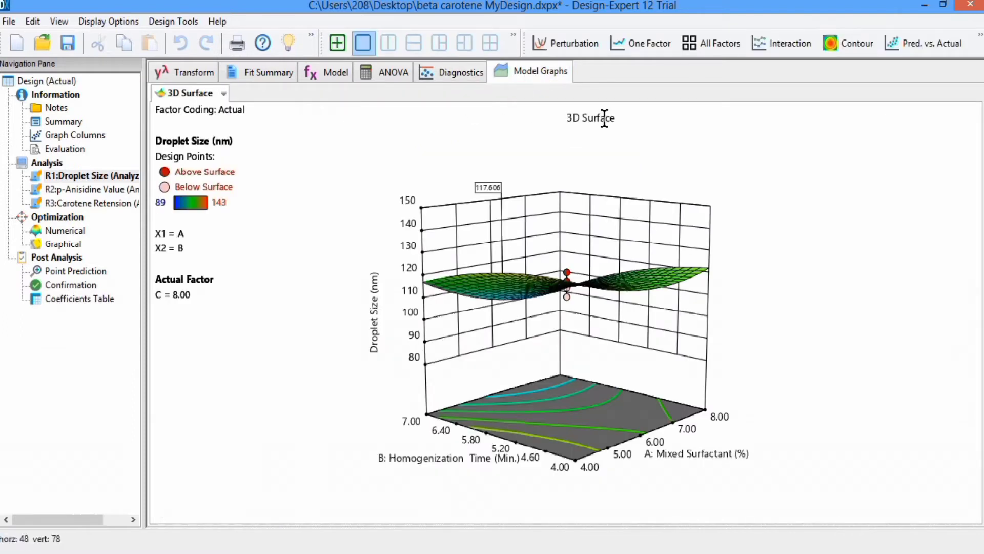
{"action": "left_click", "coordinate": [834, 42]}
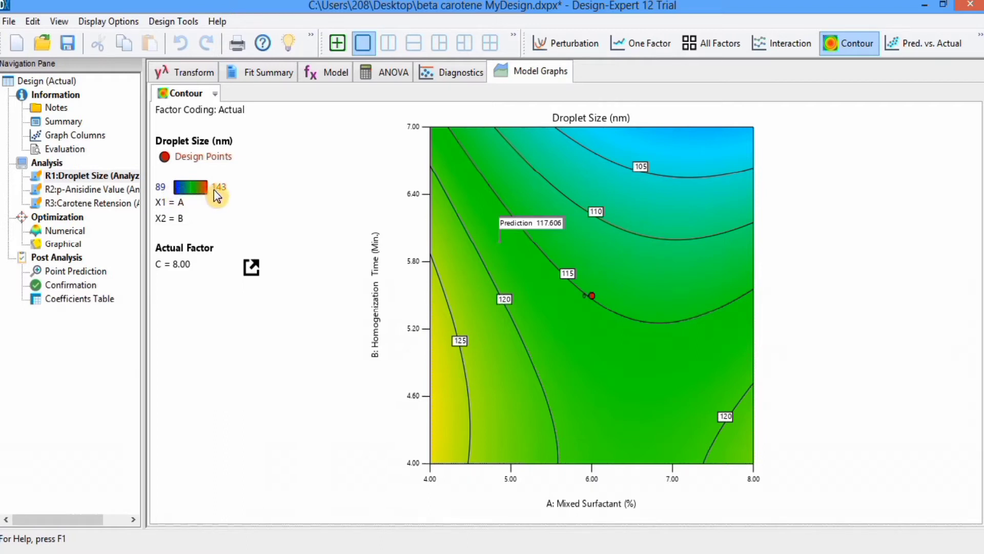
{"action": "left_click", "coordinate": [59, 22]}
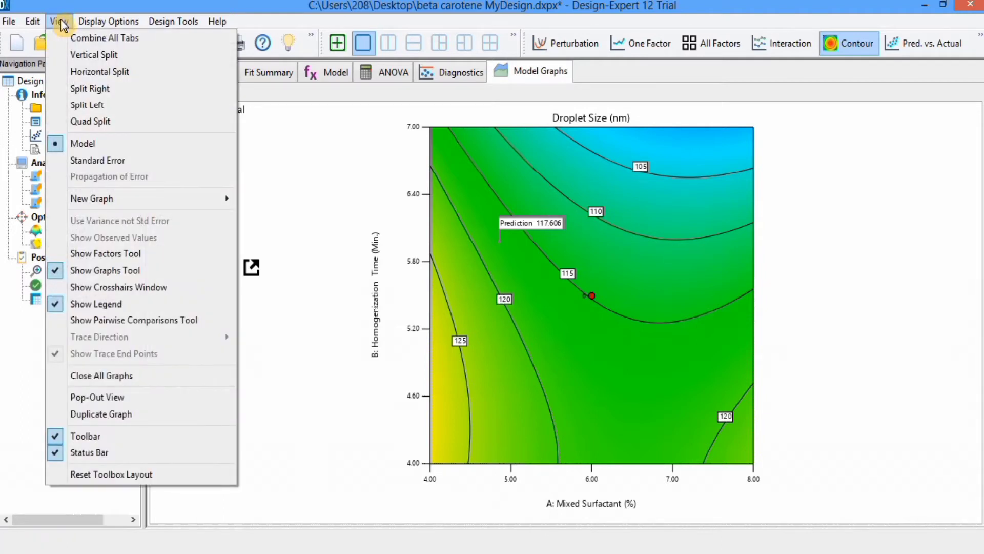
{"action": "left_click", "coordinate": [61, 255]}
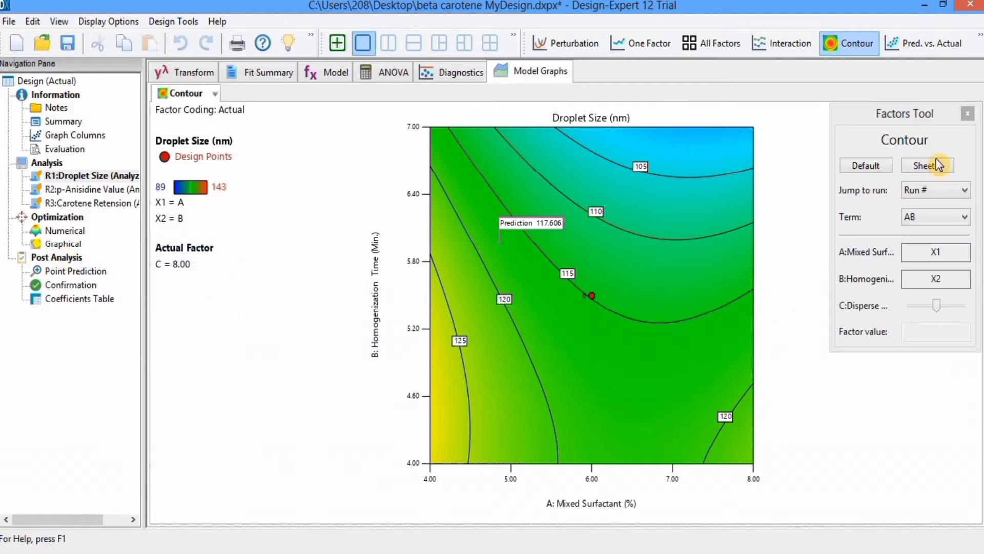
Set the contour plot's term to AC in the Factors Tool.
{"action": "left_click", "coordinate": [882, 110]}
{"action": "mouse_move", "coordinate": [882, 109]}
{"action": "left_mouse_down"}
{"action": "mouse_move", "coordinate": [861, 118]}
{"action": "mouse_move", "coordinate": [837, 172]}
{"action": "mouse_move", "coordinate": [875, 159]}
{"action": "mouse_move", "coordinate": [888, 110]}
{"action": "mouse_move", "coordinate": [876, 109]}
{"action": "mouse_move", "coordinate": [843, 175]}
{"action": "mouse_move", "coordinate": [868, 161]}
{"action": "mouse_move", "coordinate": [878, 103]}
{"action": "mouse_move", "coordinate": [890, 99]}
{"action": "mouse_move", "coordinate": [884, 108]}
{"action": "left_mouse_up"}
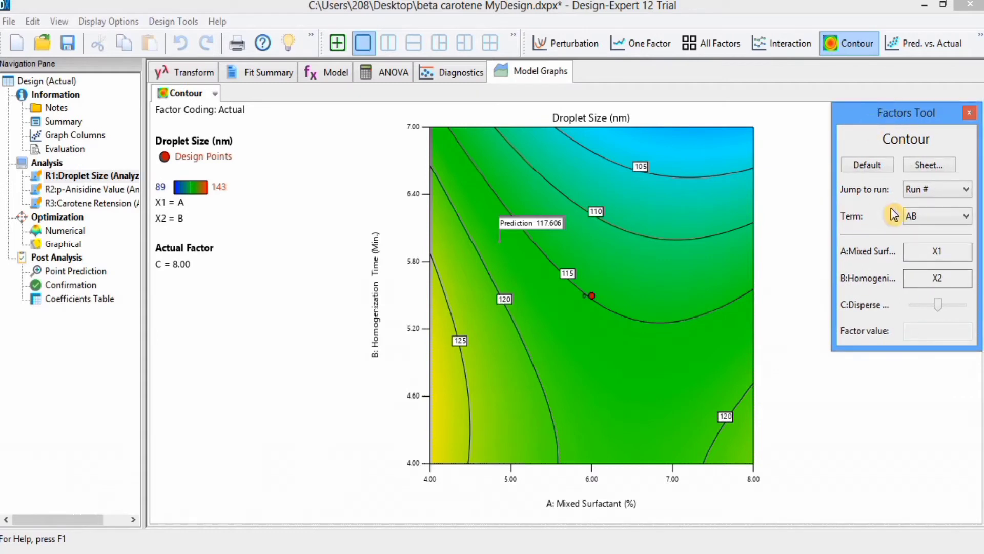
{"action": "left_click", "coordinate": [967, 218]}
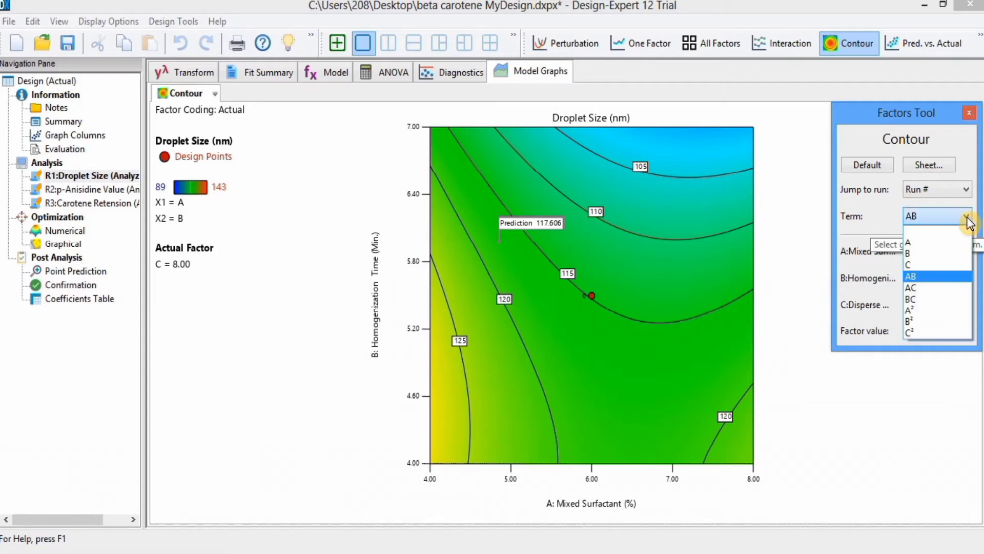
{"action": "left_click", "coordinate": [929, 288]}
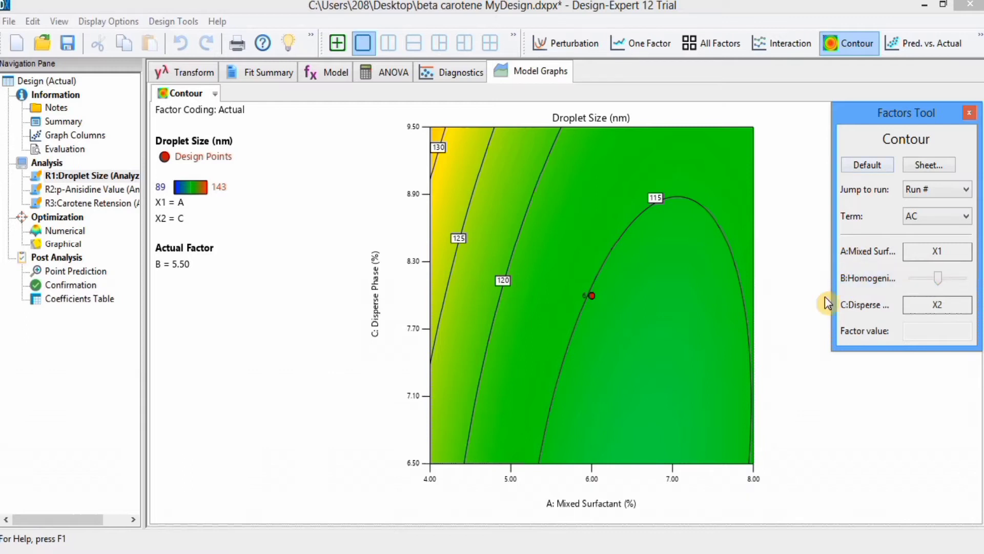
Raise the Homogenization Time factor to 5.71 for the contour plot, and restore the default factor settings.
{"action": "mouse_move", "coordinate": [932, 291]}
{"action": "left_click", "coordinate": [938, 276]}
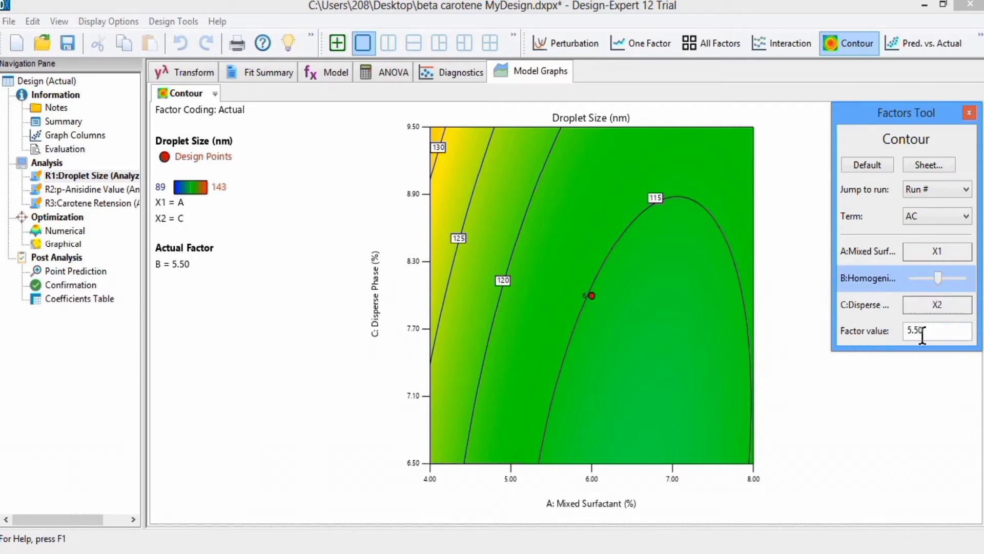
{"action": "left_click", "coordinate": [940, 276]}
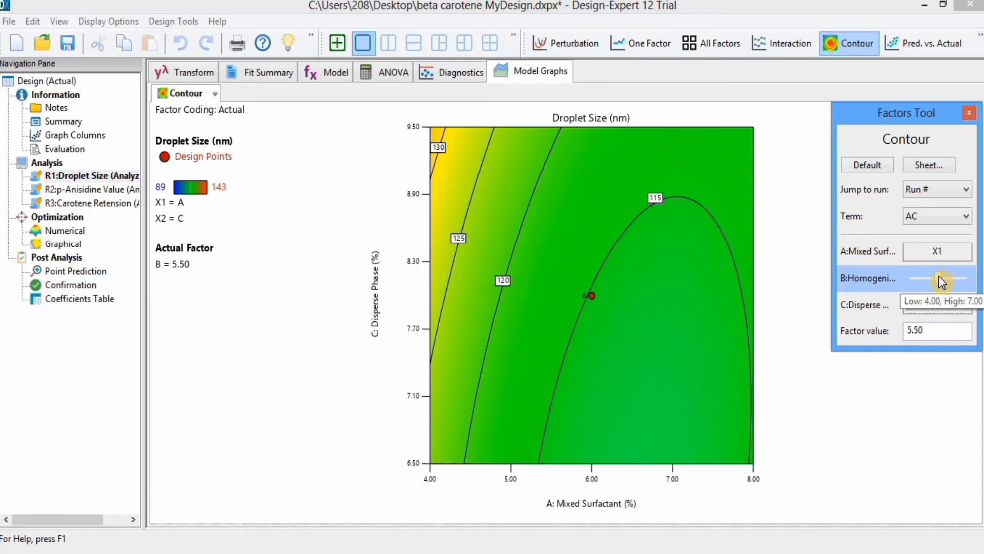
{"action": "mouse_move", "coordinate": [939, 276]}
{"action": "left_mouse_down"}
{"action": "mouse_move", "coordinate": [955, 275]}
{"action": "mouse_move", "coordinate": [942, 276]}
{"action": "left_mouse_up"}
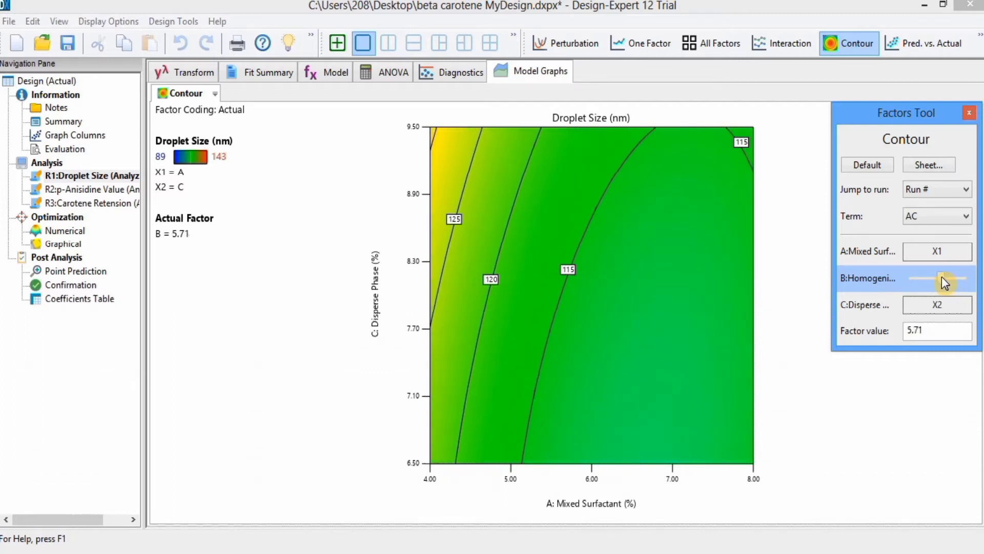
{"action": "left_click", "coordinate": [872, 166]}
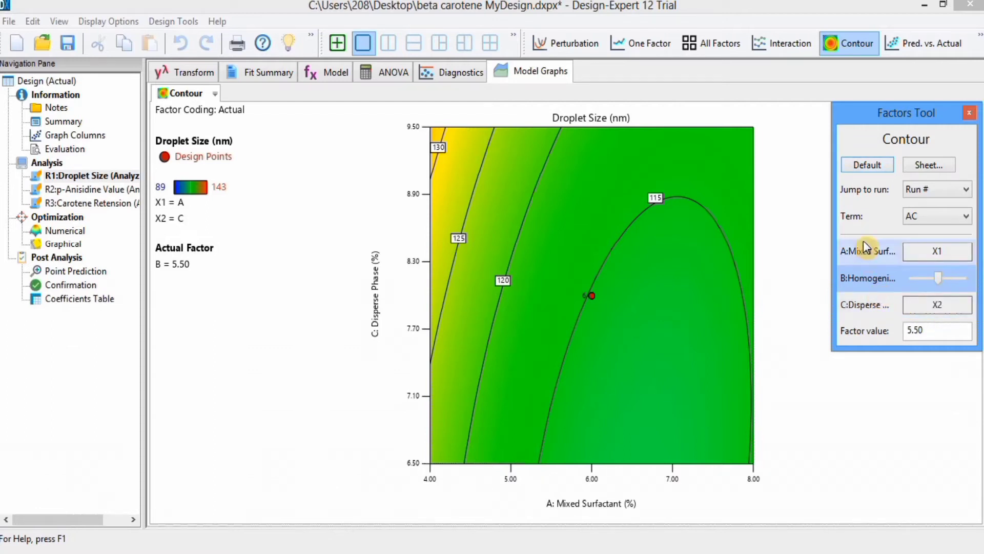
Review the factor values, low and high levels and axis limits in the Factors Sheet.
{"action": "left_click", "coordinate": [927, 166]}
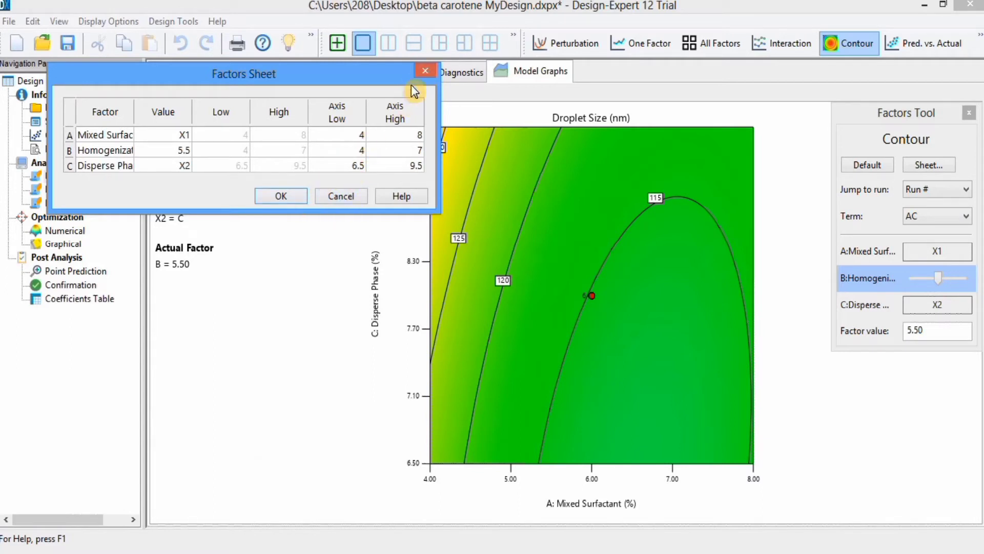
{"action": "left_click", "coordinate": [425, 72]}
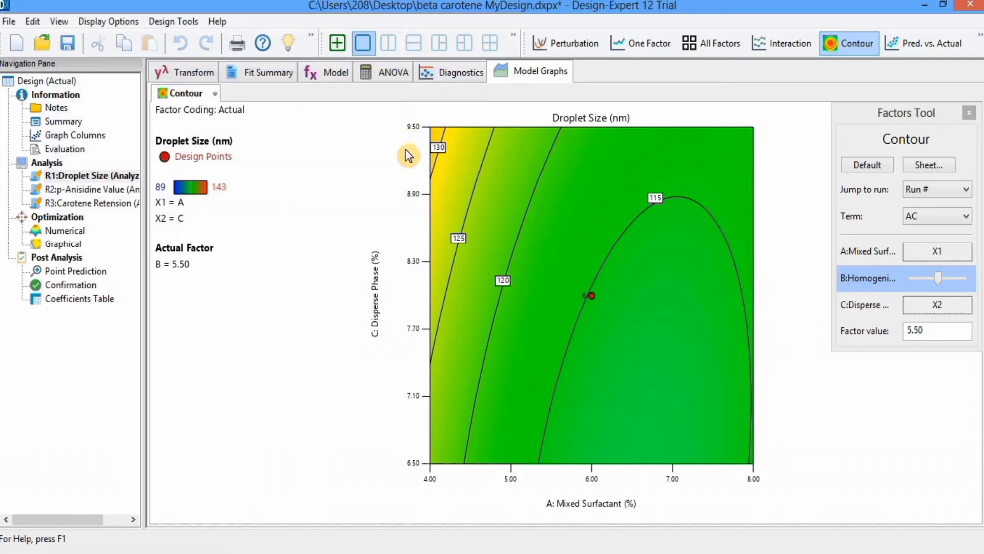
Add a prediction flag to the contour plot at about 4.46% Mixed Surfactant and 9.29% Disperse Phase.
{"action": "right_click", "coordinate": [470, 156]}
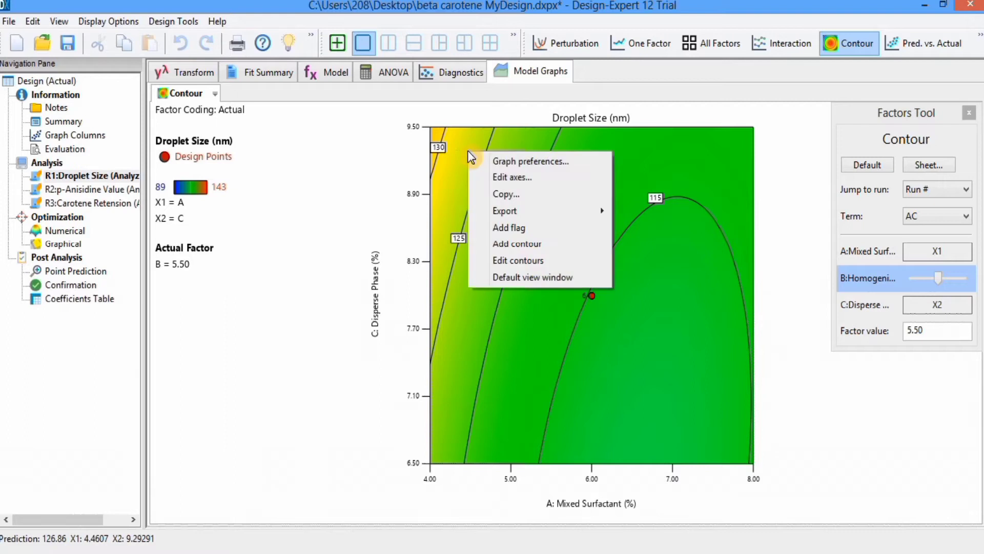
{"action": "left_click", "coordinate": [509, 227]}
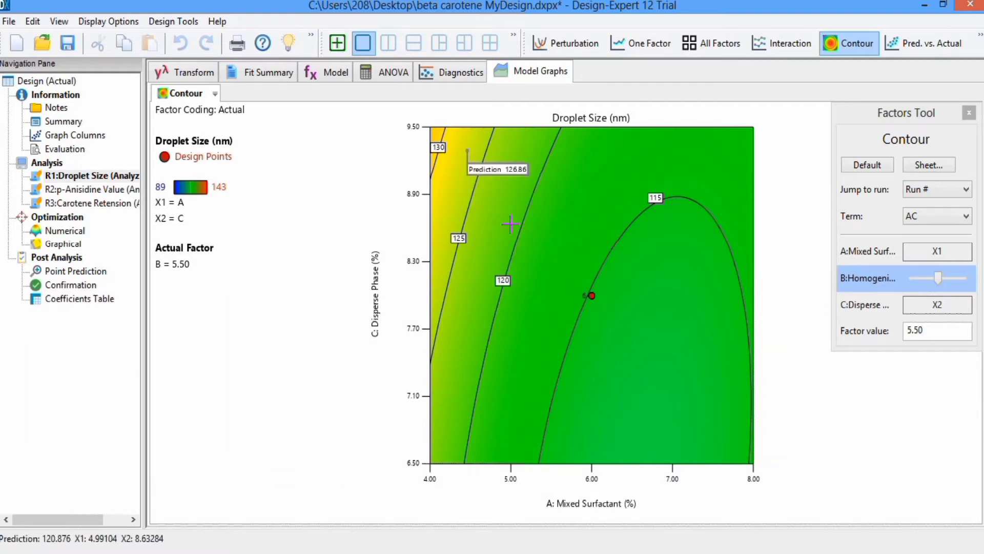
Examine the graph, font and color preferences of the contour plot without changing them.
{"action": "right_click", "coordinate": [482, 154]}
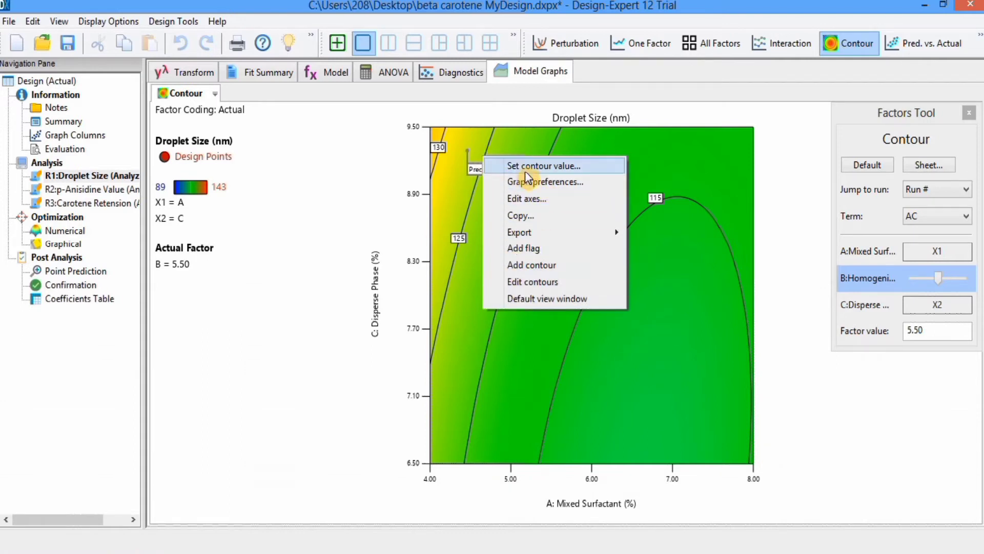
{"action": "left_click", "coordinate": [569, 183]}
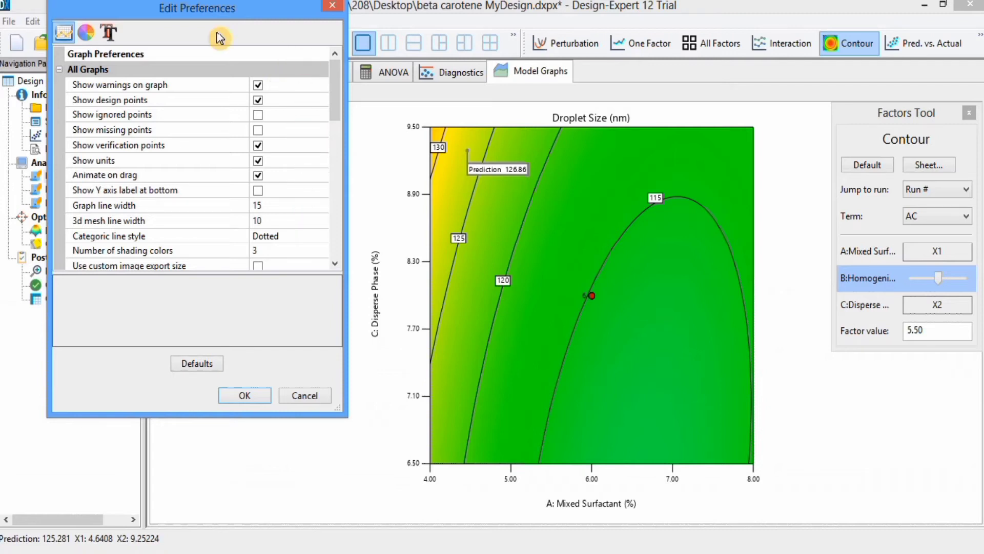
{"action": "left_click", "coordinate": [109, 34]}
{"action": "left_click", "coordinate": [75, 33]}
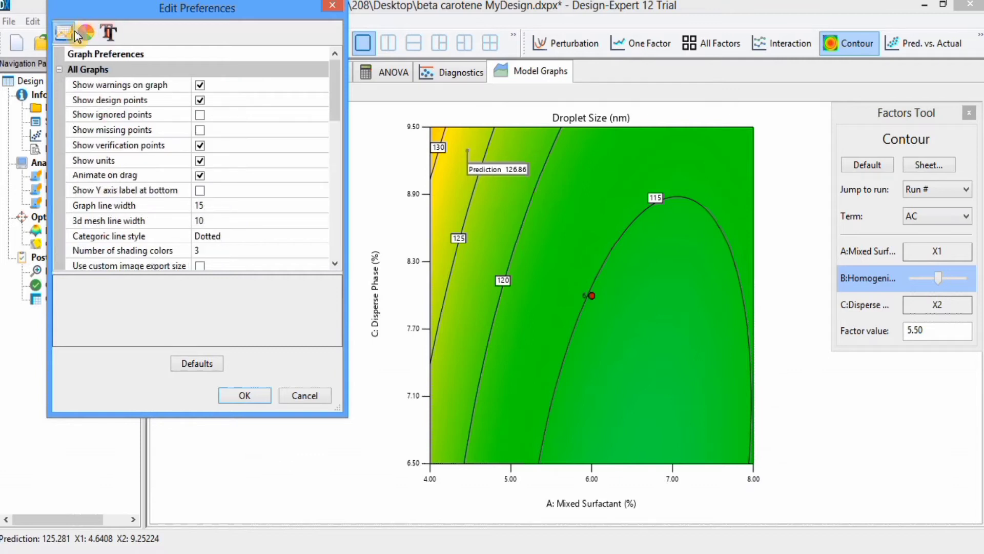
{"action": "left_click", "coordinate": [86, 32]}
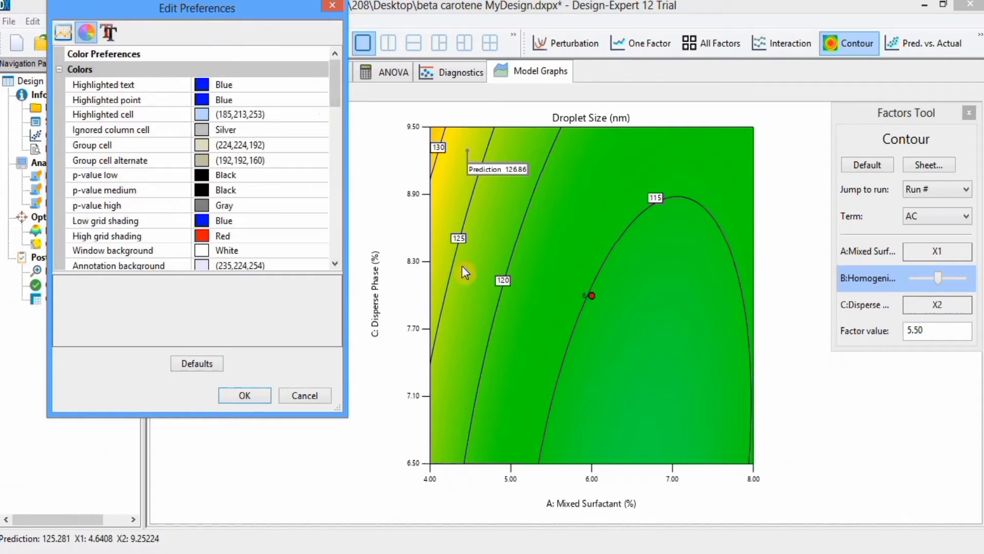
{"action": "left_click", "coordinate": [332, 8]}
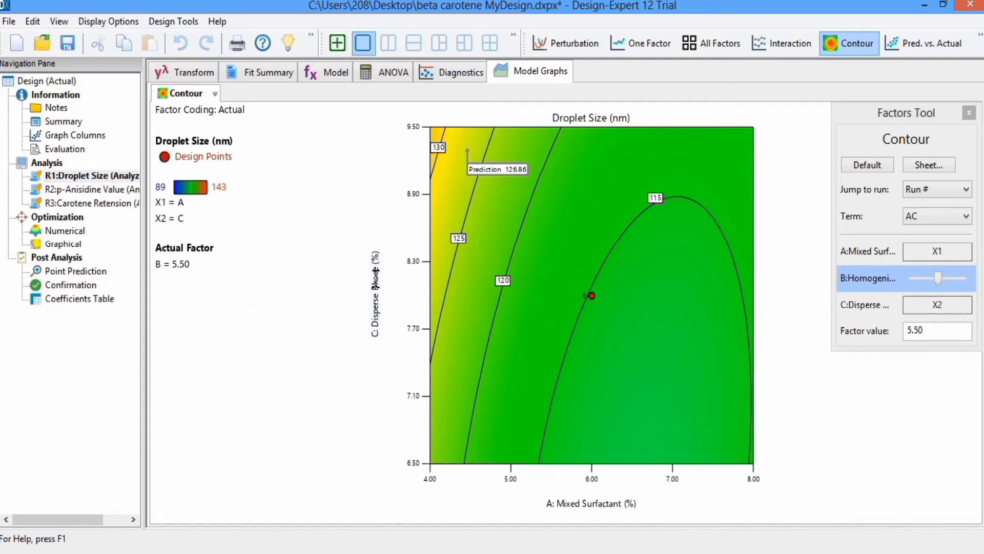
Examine the text editor for the Disperse Phase axis label and the options available for the prediction flag.
{"action": "right_click", "coordinate": [376, 279]}
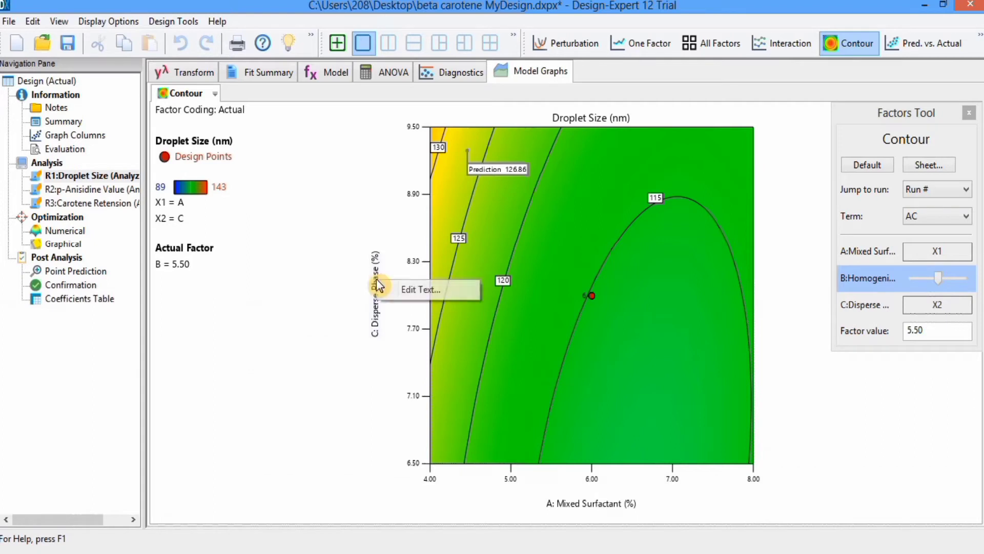
{"action": "left_click", "coordinate": [419, 290]}
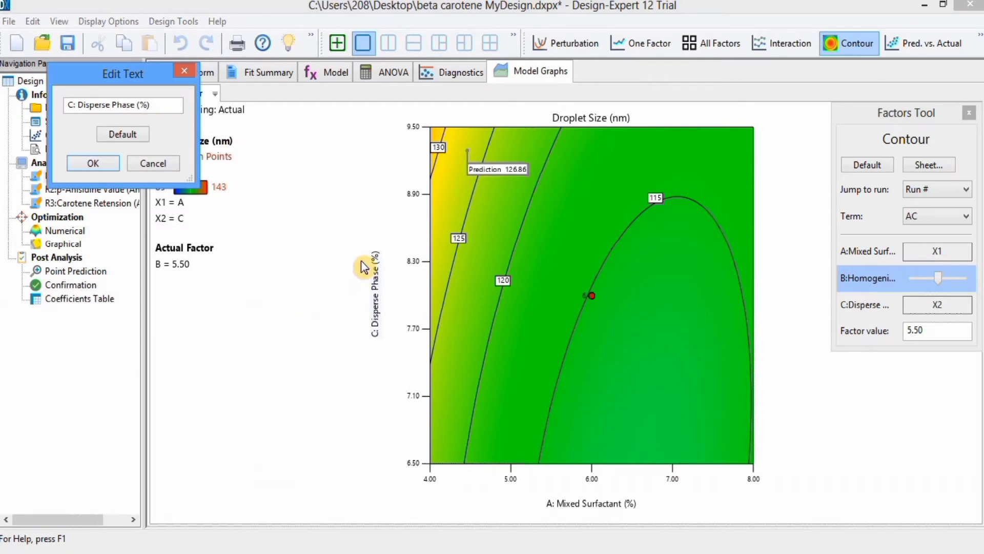
{"action": "left_click", "coordinate": [181, 70]}
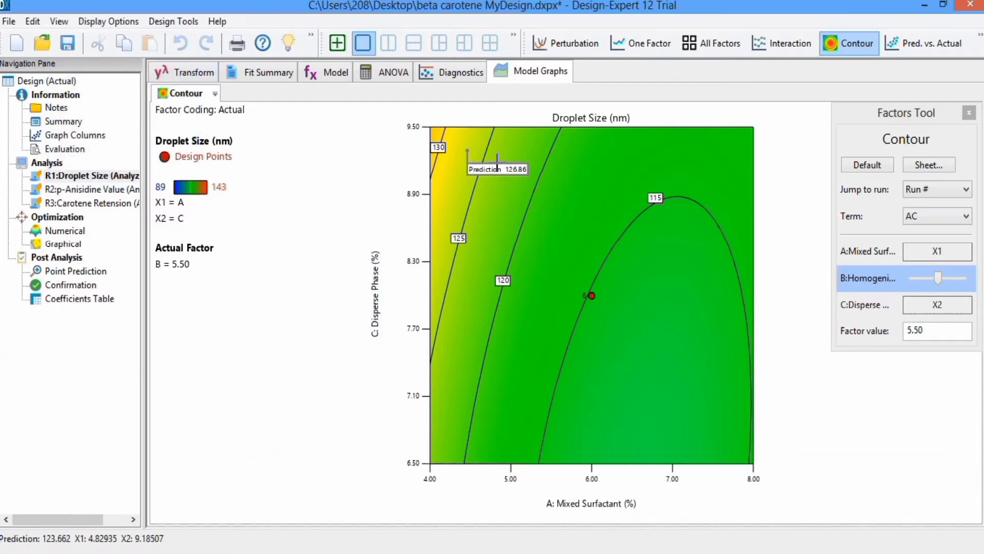
{"action": "right_click", "coordinate": [496, 170]}
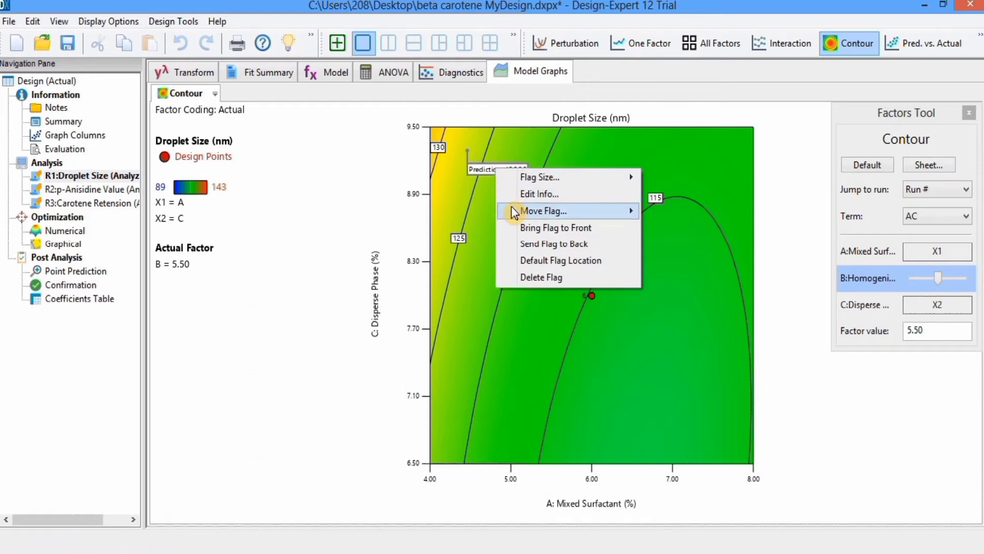
{"action": "mouse_move", "coordinate": [516, 210]}
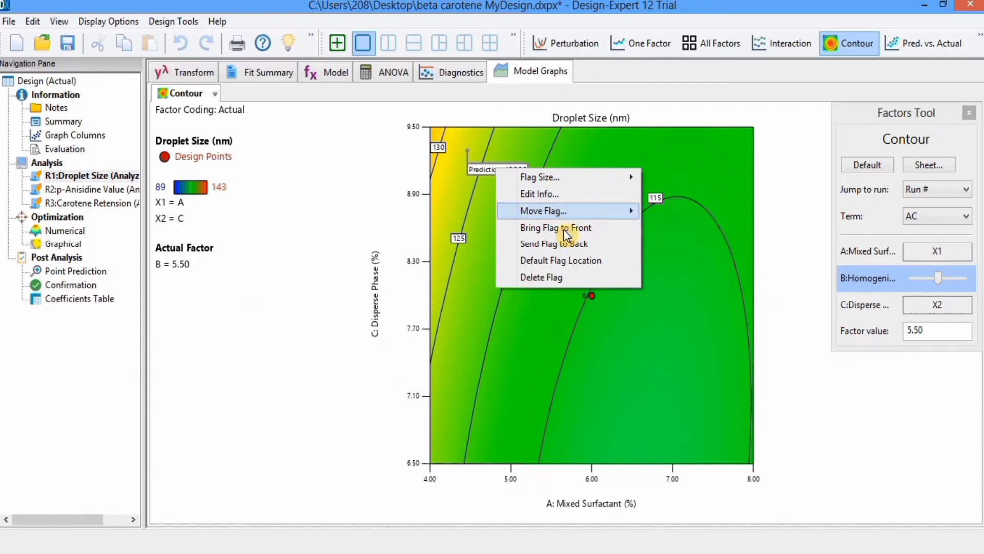
{"action": "left_click", "coordinate": [461, 317]}
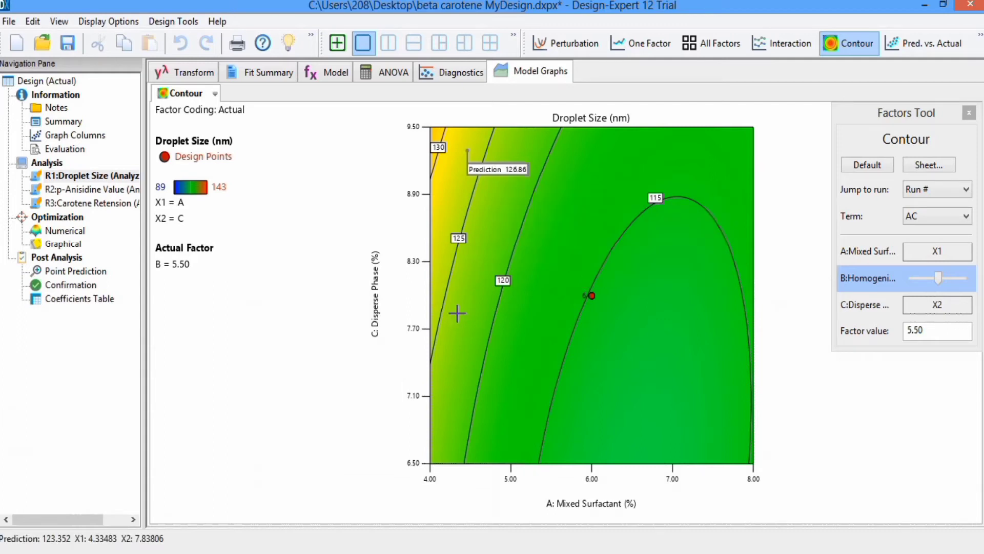
Export the contour plot to Word as an enhanced metafile with a transparent background, and select the inserted graph in RSM.docx.
{"action": "right_click", "coordinate": [506, 215]}
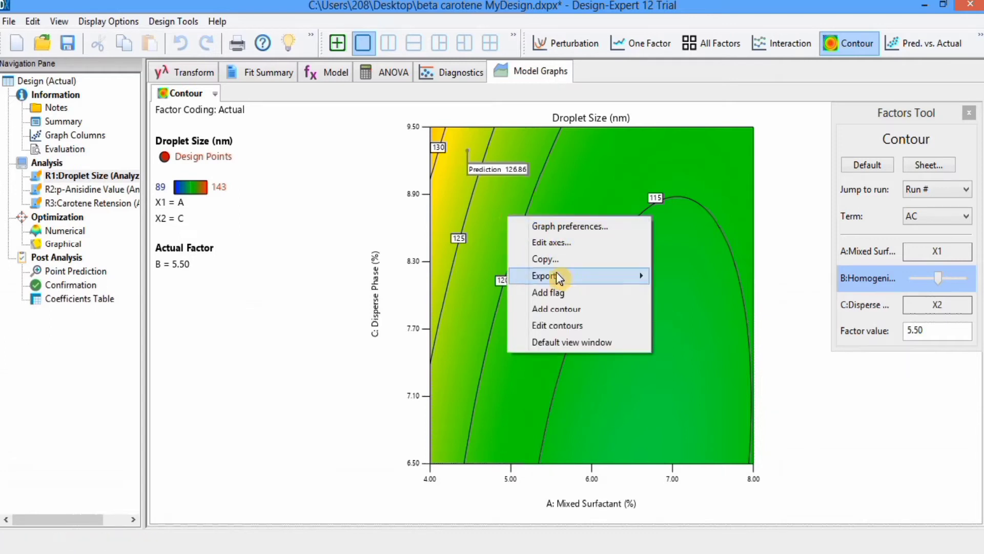
{"action": "mouse_move", "coordinate": [562, 277]}
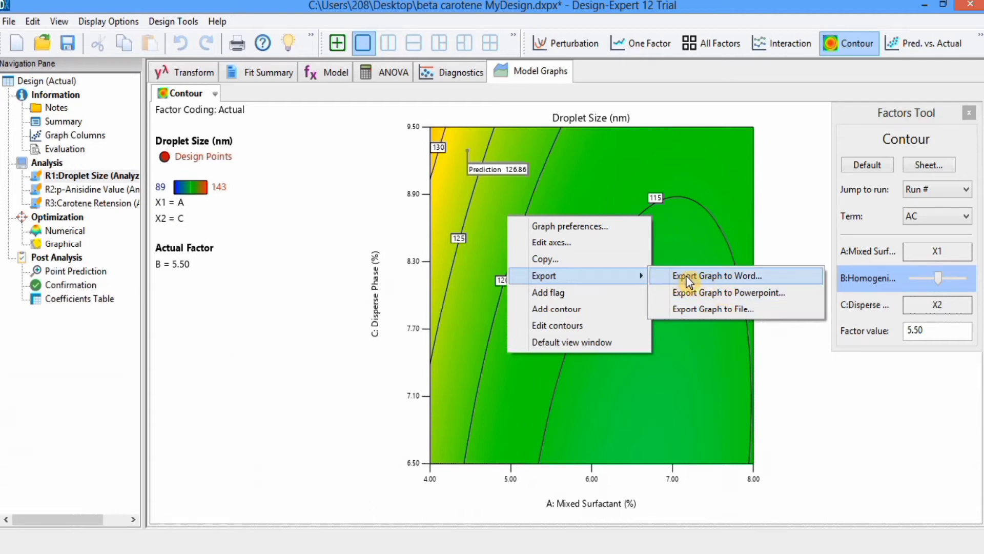
{"action": "left_click", "coordinate": [714, 277]}
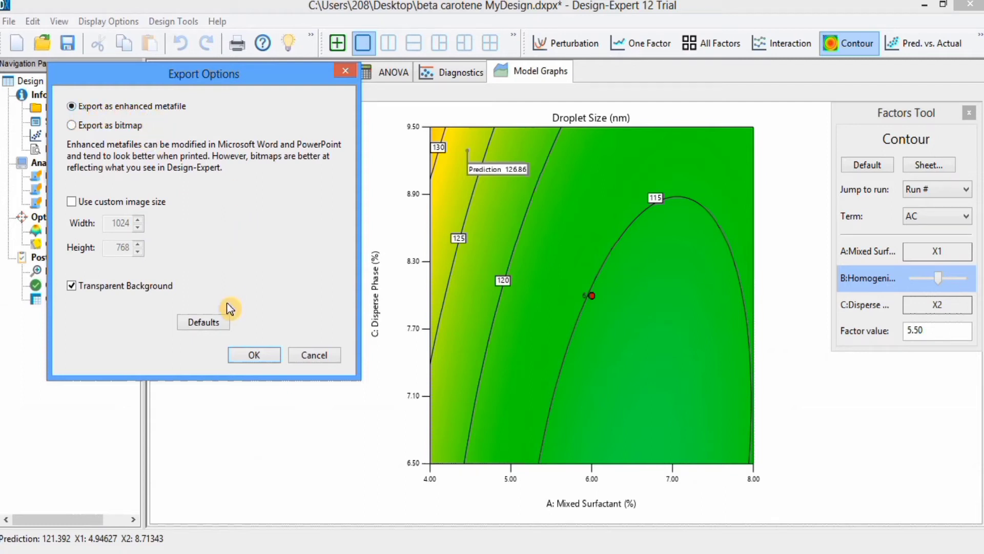
{"action": "left_click", "coordinate": [245, 355]}
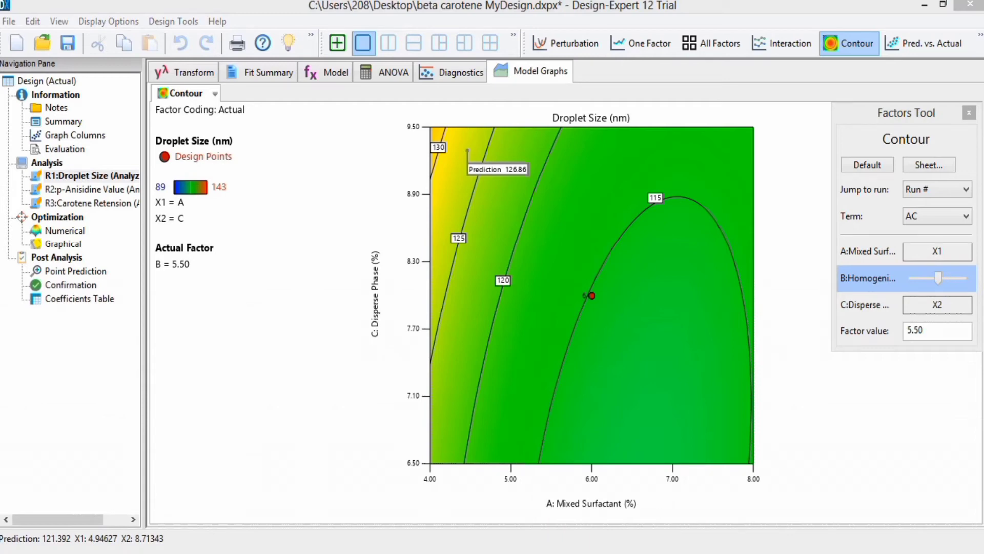
{"action": "key", "text": "alt+Tab"}
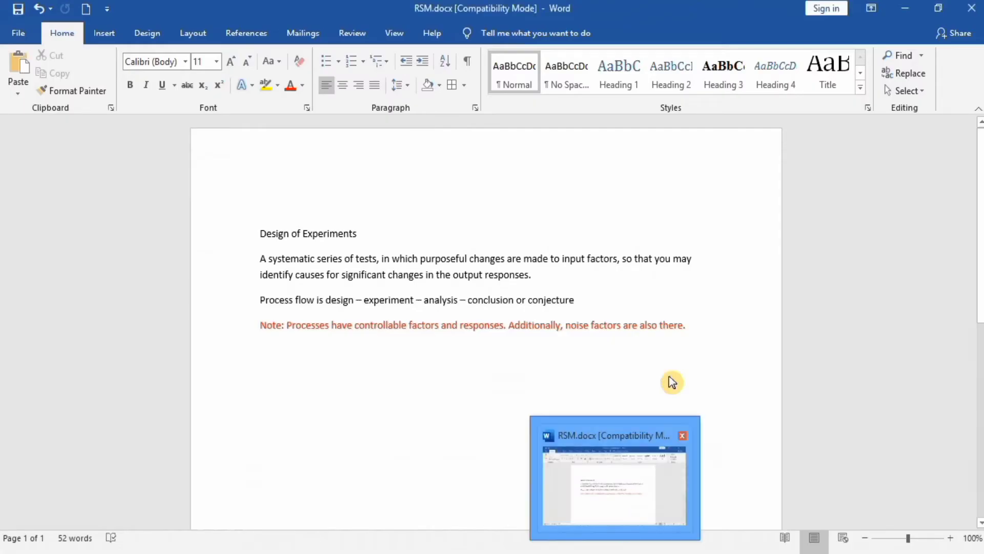
{"action": "key", "text": "ctrl+v"}
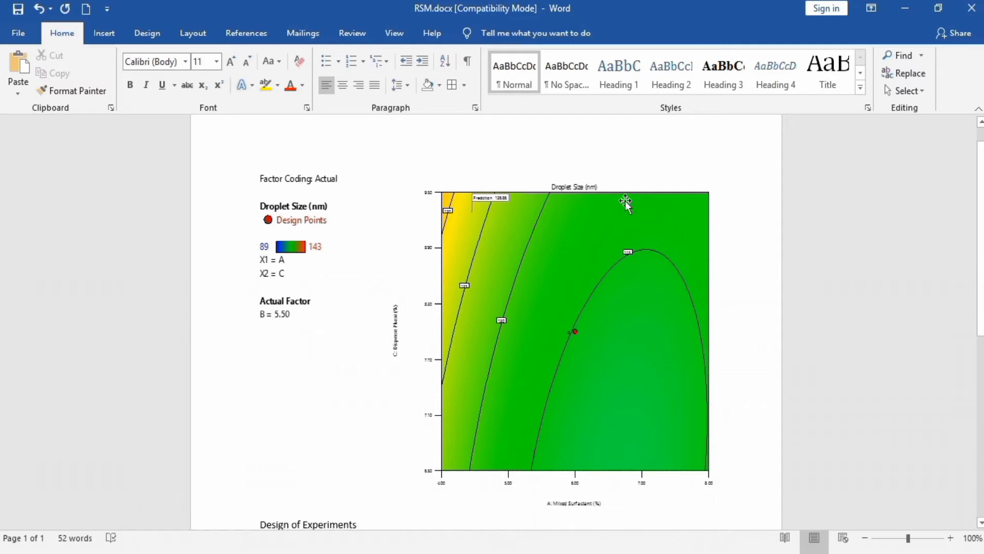
{"action": "left_click", "coordinate": [625, 202]}
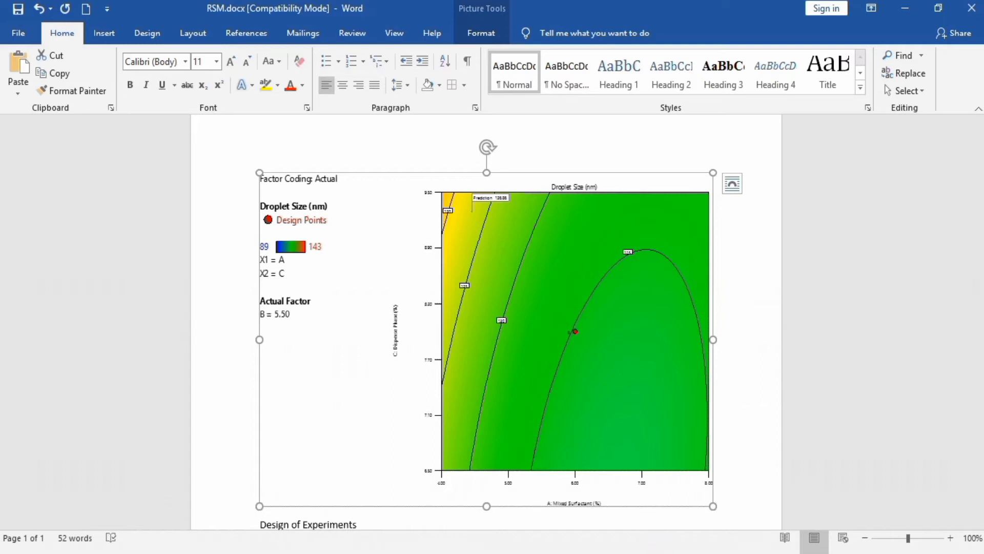
Switch back to Design-Expert and display the Perturbation plot for Droplet Size.
{"action": "left_click", "coordinate": [665, 519]}
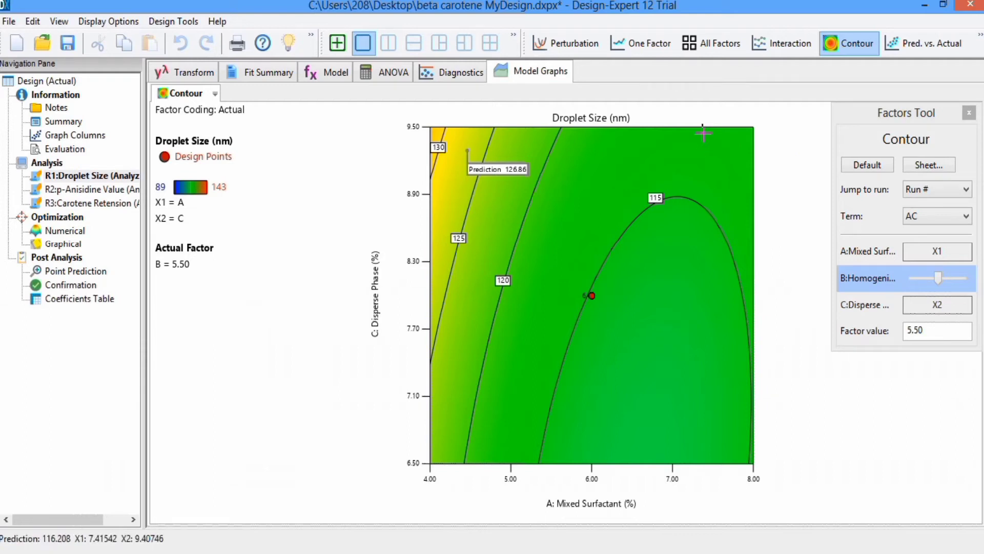
{"action": "left_click", "coordinate": [579, 42]}
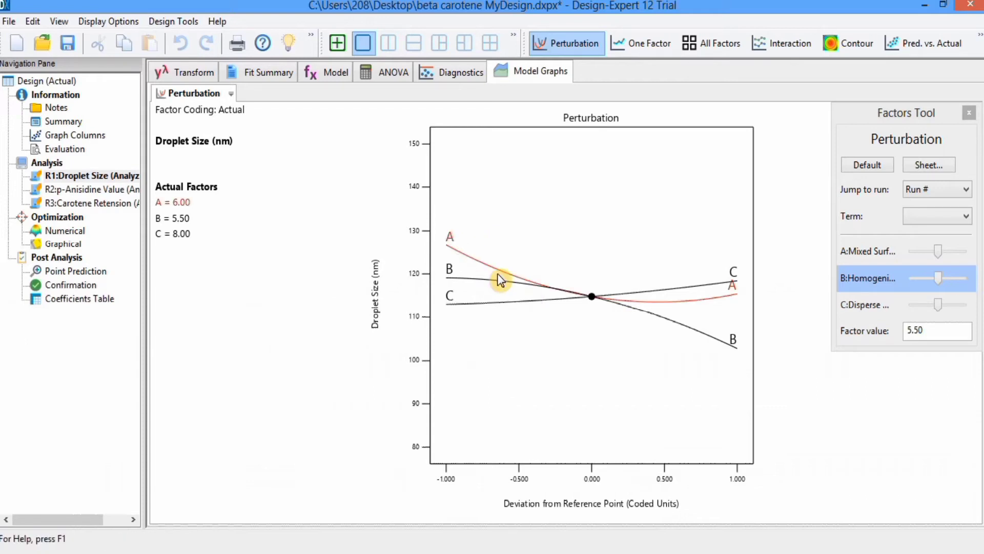
Highlight the factor C curve in the Perturbation plot, and display the One Factor plot for term B.
{"action": "left_click", "coordinate": [480, 304]}
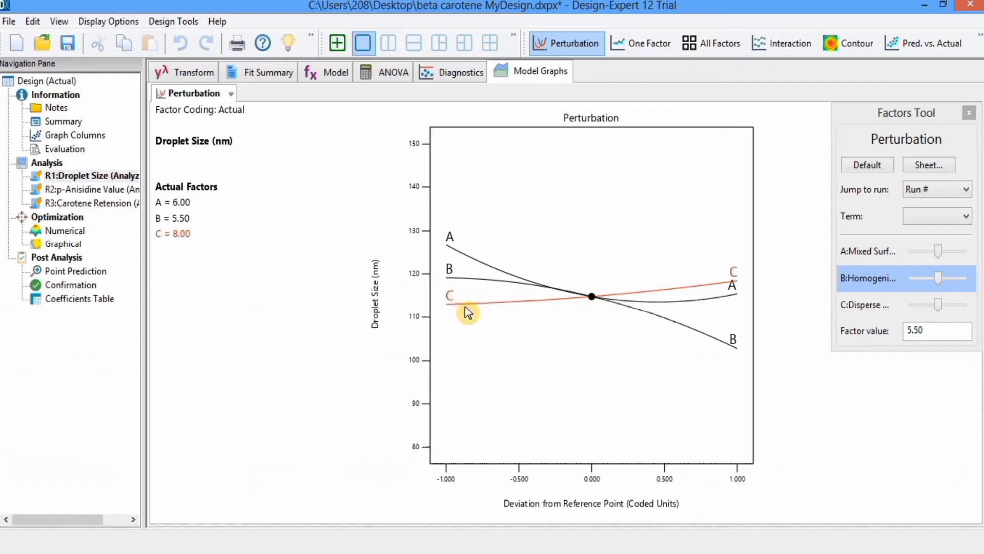
{"action": "left_click", "coordinate": [681, 289]}
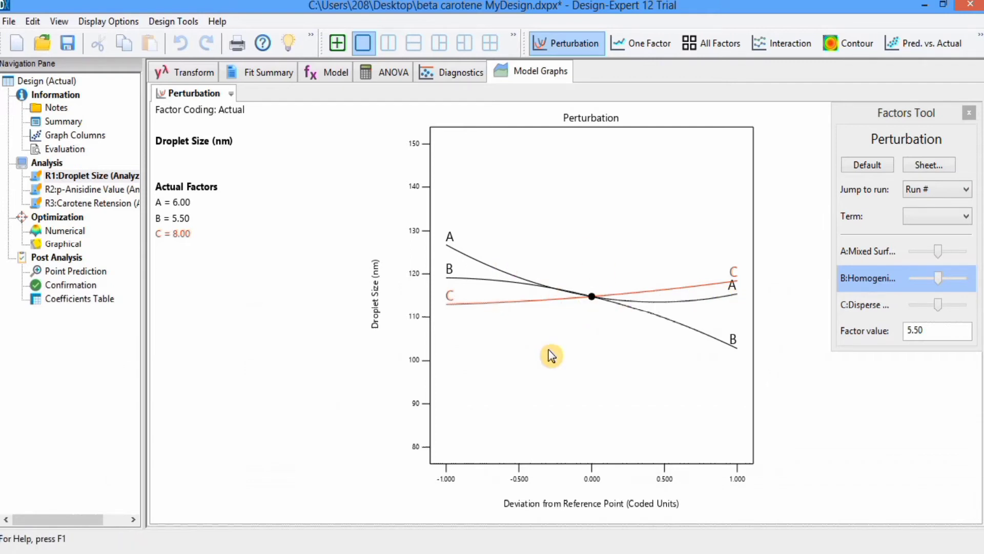
{"action": "left_click", "coordinate": [641, 40]}
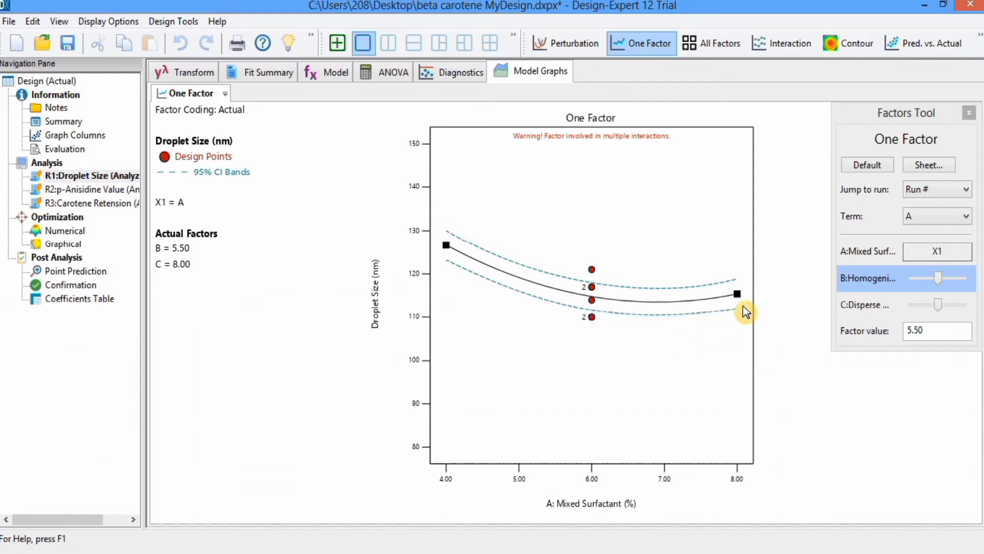
{"action": "left_click", "coordinate": [966, 216]}
{"action": "left_click", "coordinate": [950, 253]}
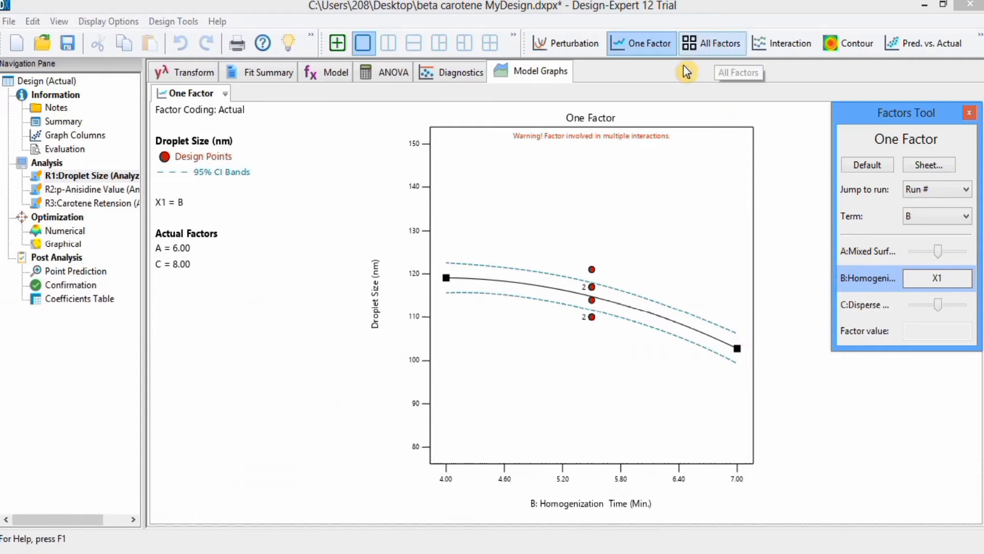
View the All Factors plots for Droplet Size, and display the Interaction plot for term AC.
{"action": "left_click", "coordinate": [717, 51]}
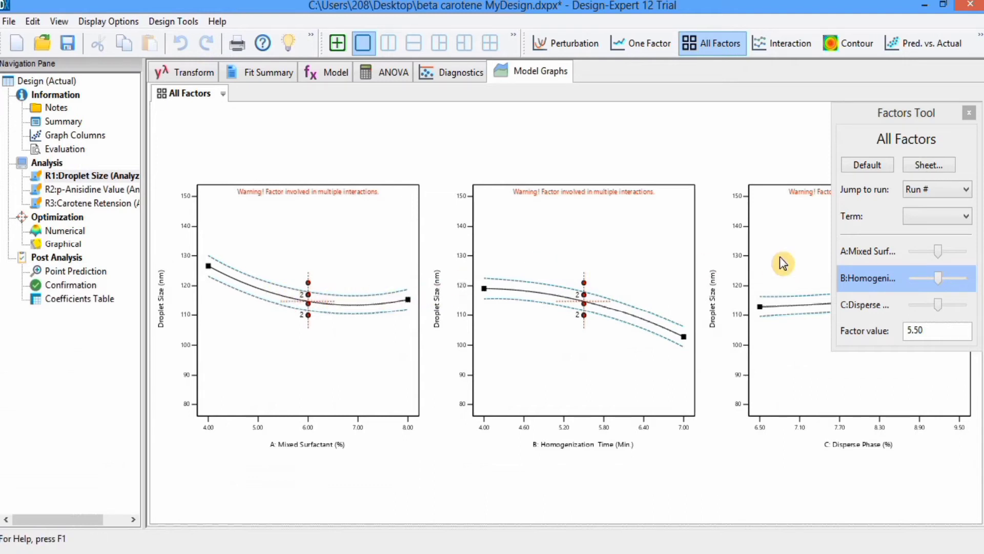
{"action": "left_click", "coordinate": [784, 46]}
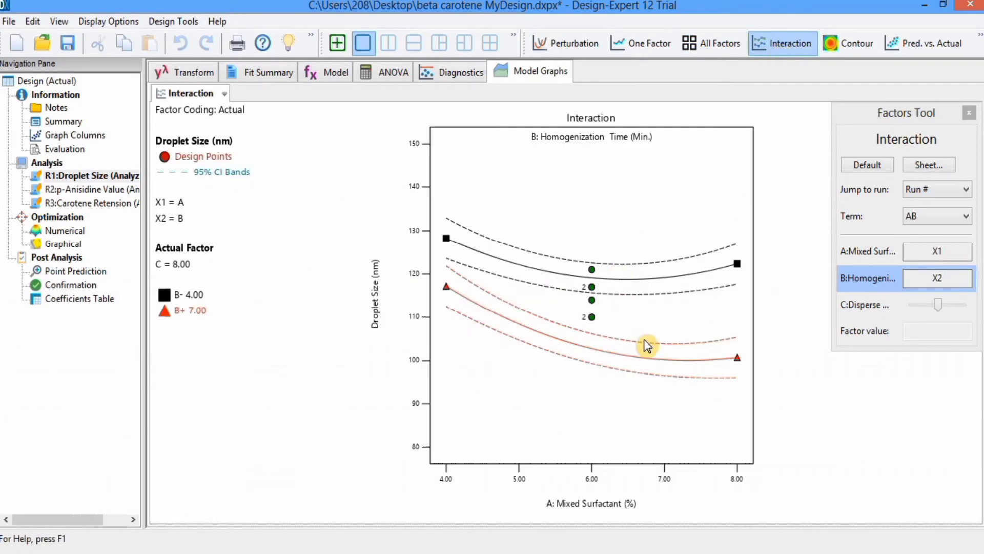
{"action": "left_click", "coordinate": [955, 223]}
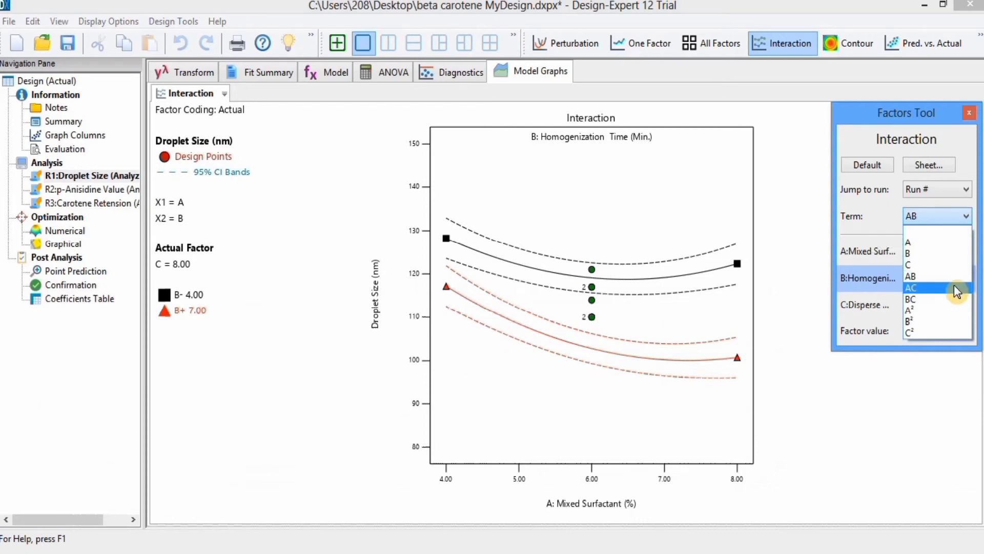
{"action": "left_click", "coordinate": [957, 290]}
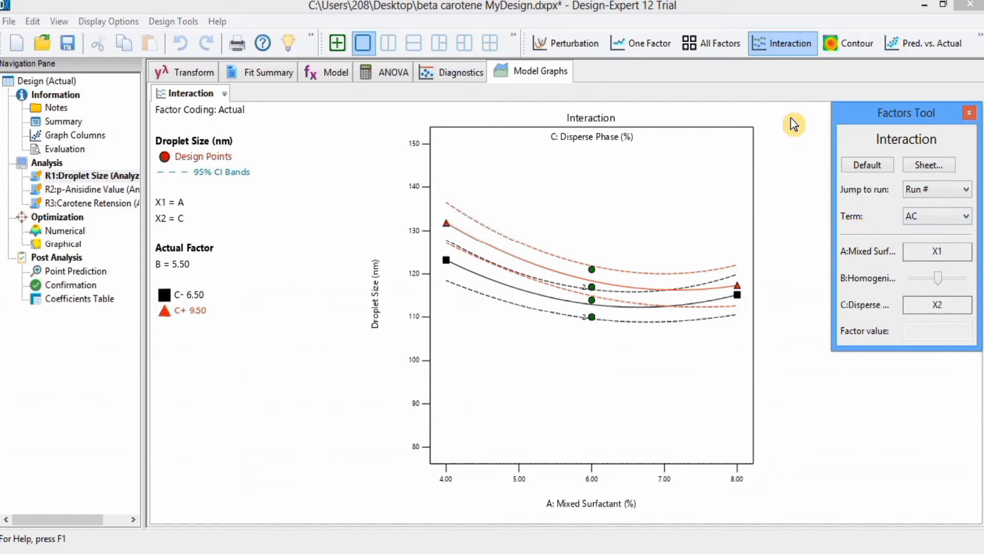
View the Predicted vs. Actual plot for Droplet Size, and display its 3D Surface plot.
{"action": "left_click", "coordinate": [909, 41]}
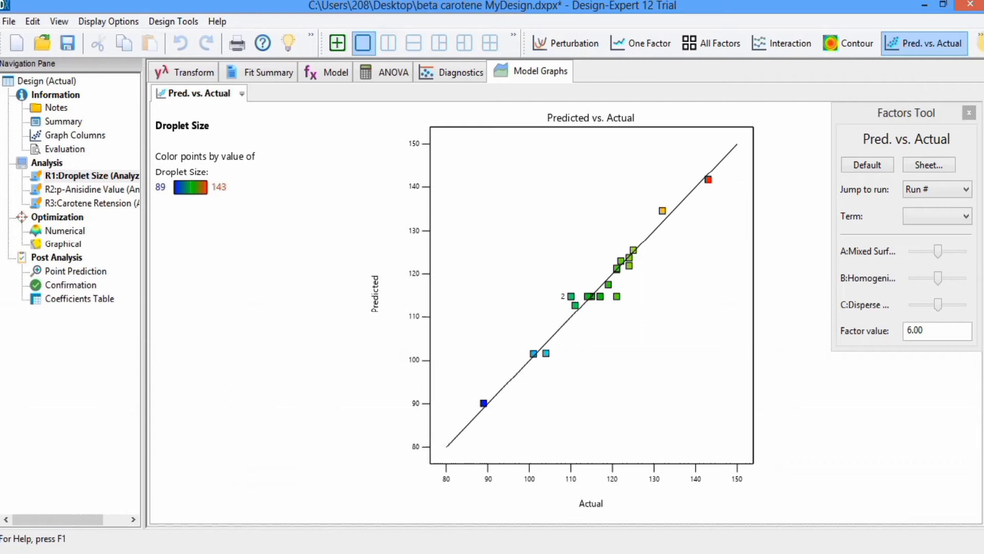
{"action": "left_click", "coordinate": [981, 39]}
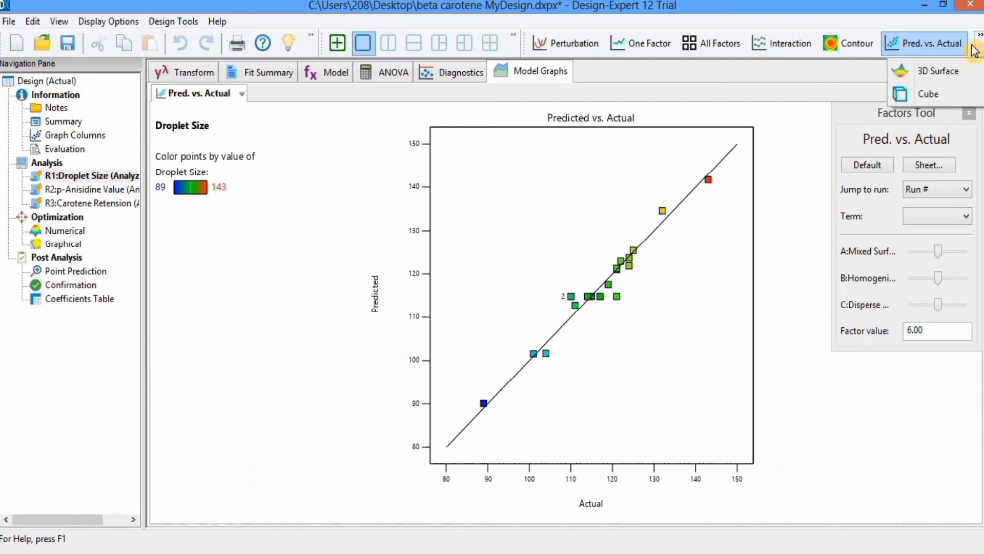
{"action": "left_click", "coordinate": [947, 73]}
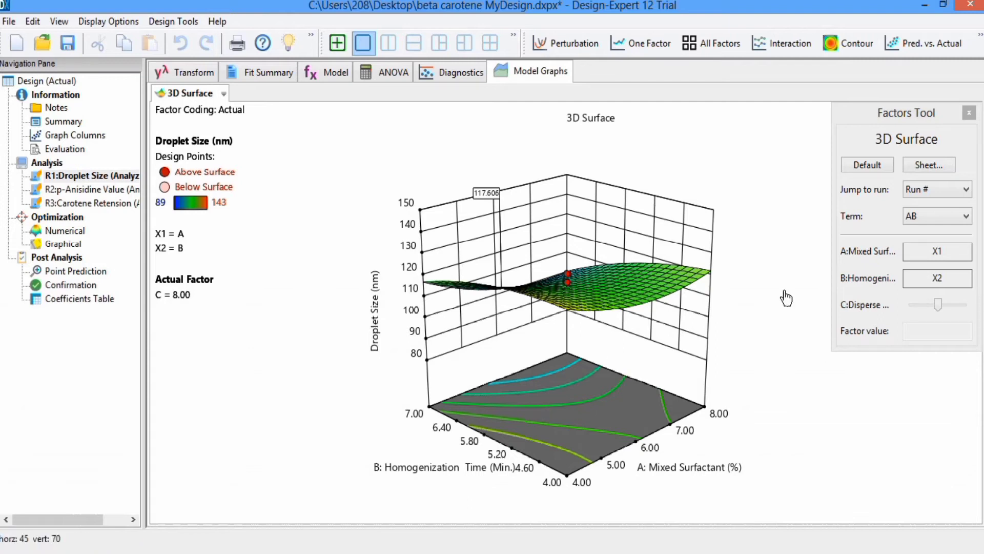
View the 3D surface for terms AC and AB, and tilt the AB surface to a vertical rotation of 74.
{"action": "left_click", "coordinate": [964, 218]}
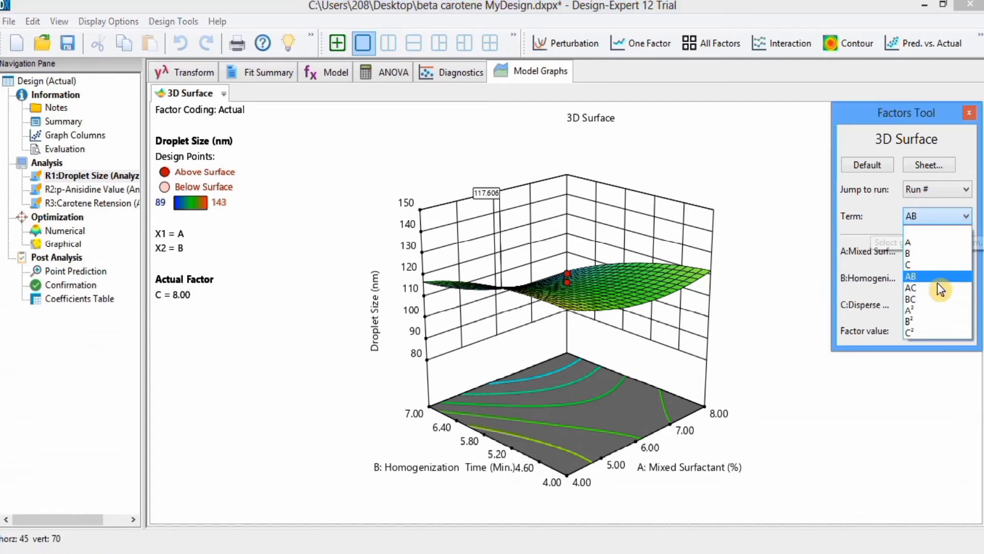
{"action": "left_click", "coordinate": [937, 287]}
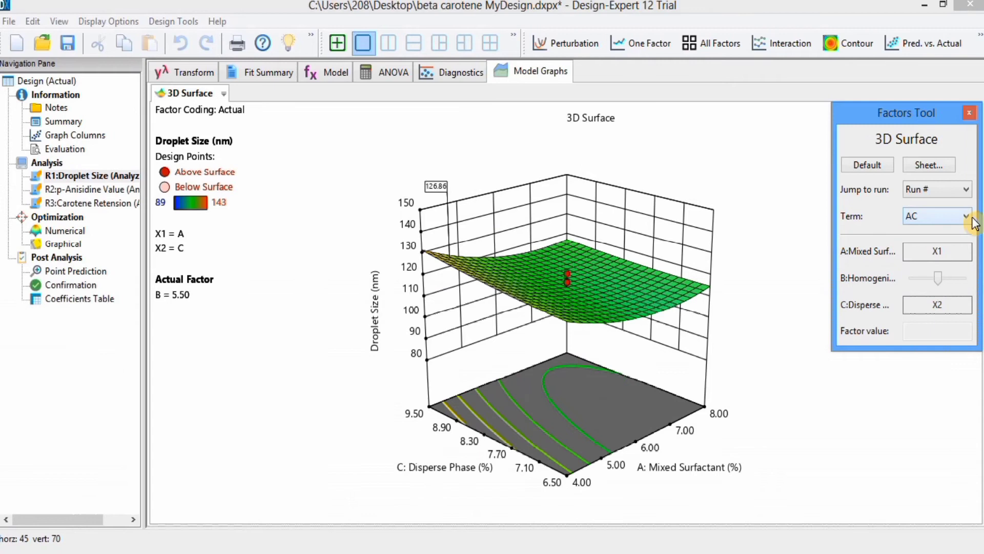
{"action": "left_click", "coordinate": [972, 218]}
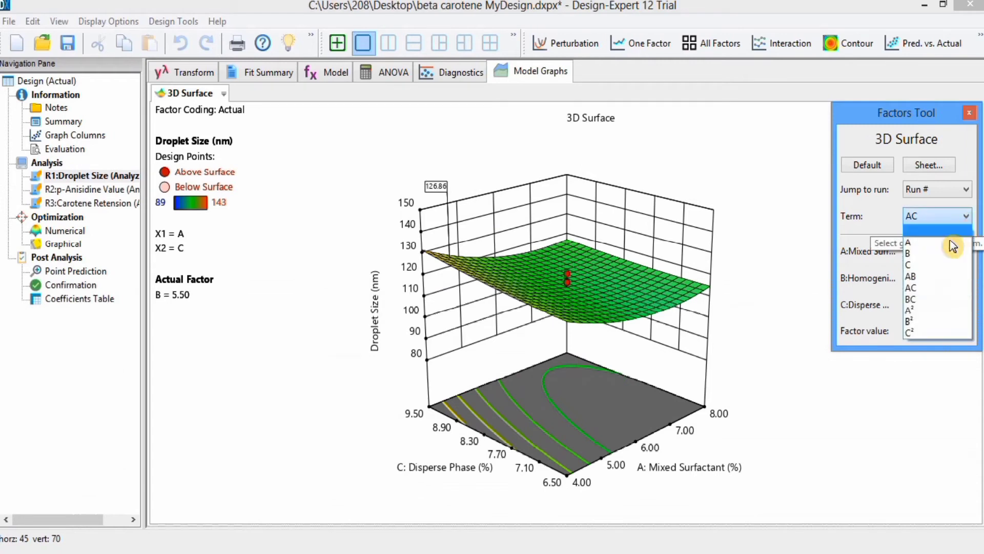
{"action": "left_click", "coordinate": [939, 278]}
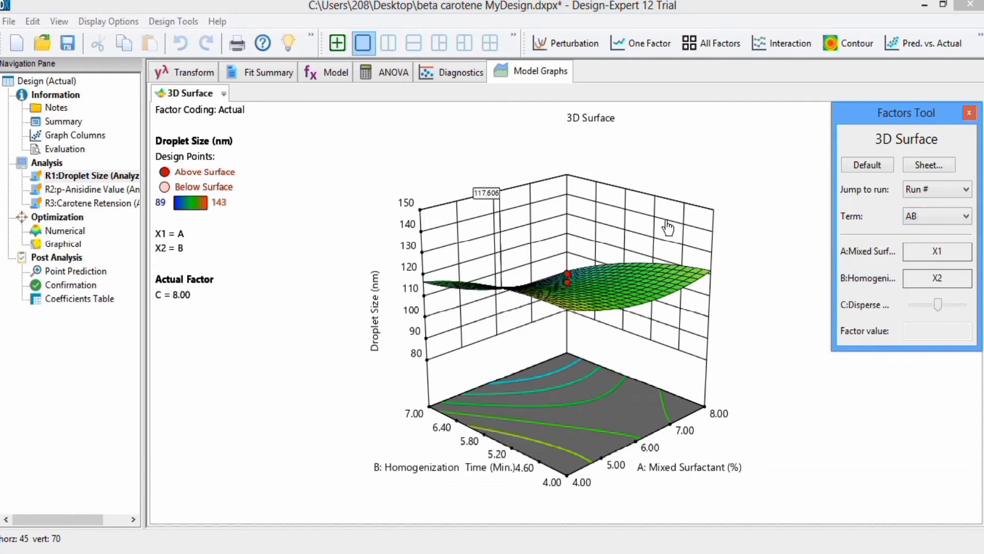
{"action": "left_click_drag", "start_coordinate": [618, 243], "coordinate": [619, 242]}
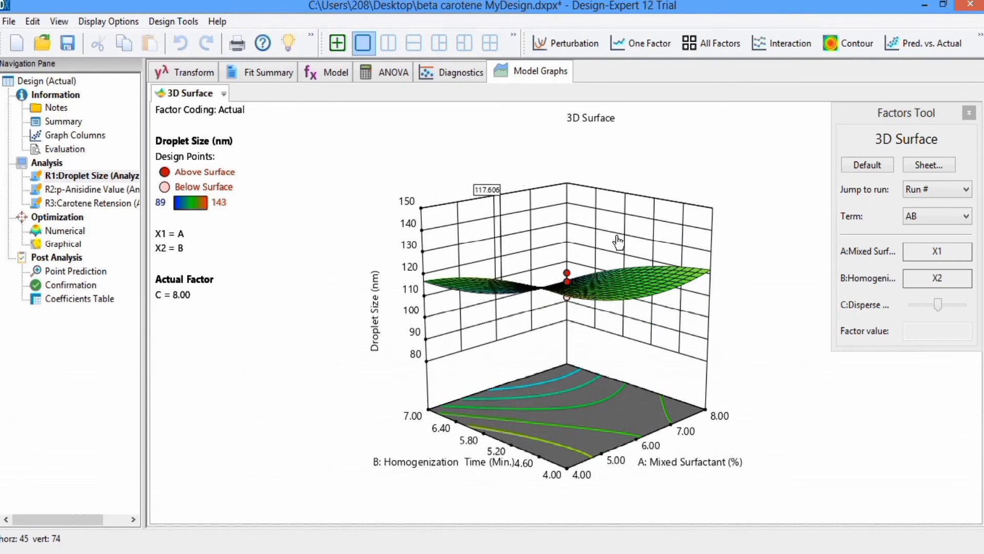
Examine the graph preferences of the 3D surface plot without changing them.
{"action": "right_click", "coordinate": [589, 237]}
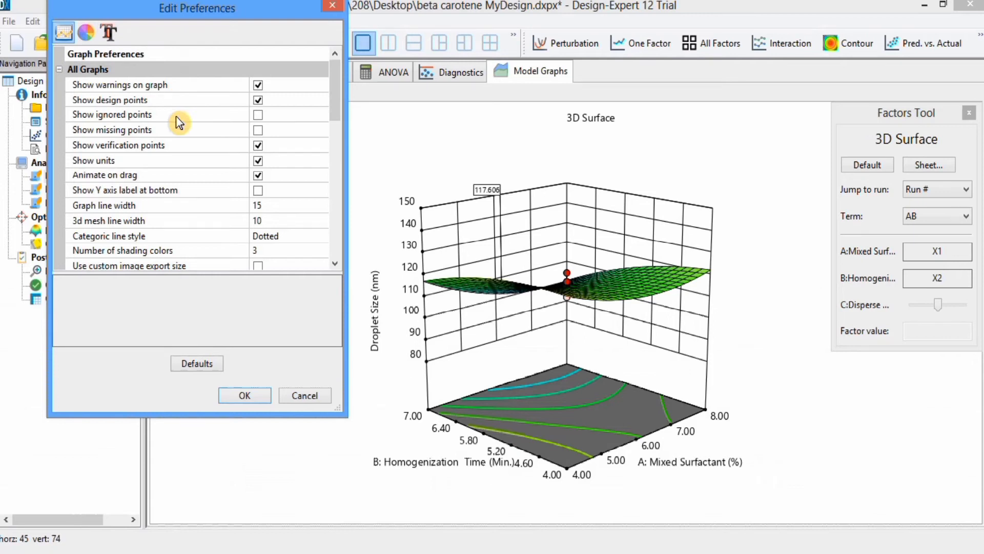
{"action": "left_click_drag", "start_coordinate": [337, 87], "coordinate": [344, 239]}
{"action": "left_click_drag", "start_coordinate": [342, 192], "coordinate": [339, 78]}
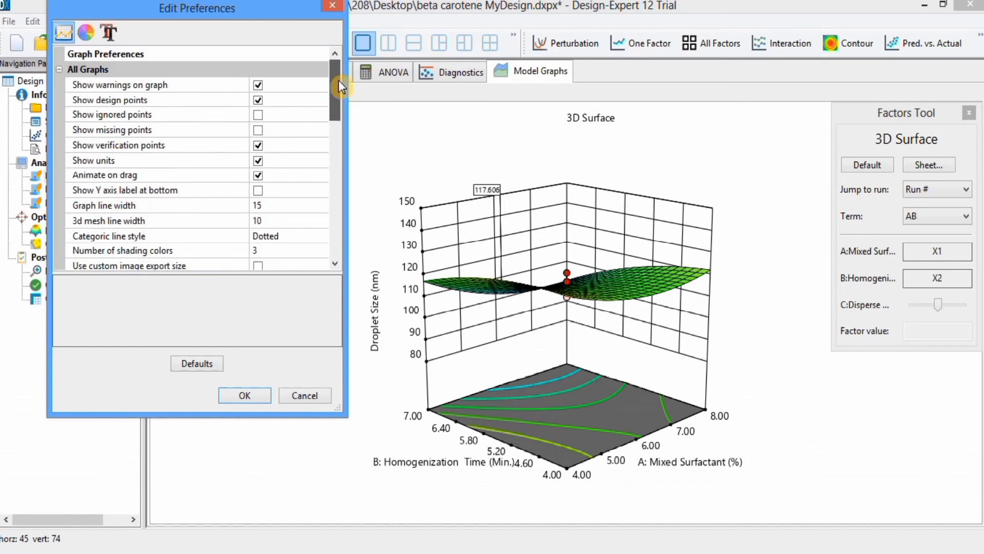
{"action": "left_click", "coordinate": [332, 8]}
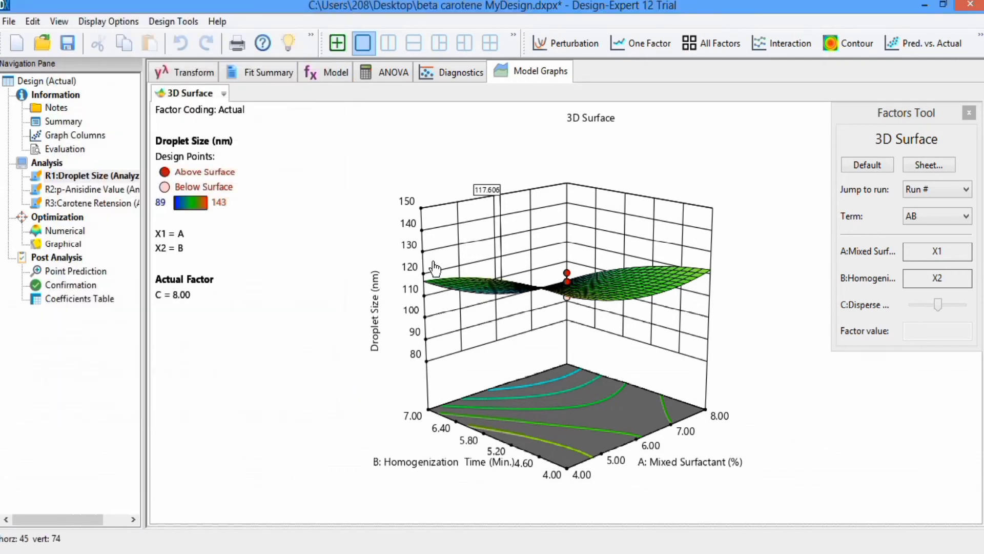
Export the AB 3D surface plot to Word as an enhanced metafile with a transparent background.
{"action": "right_click", "coordinate": [542, 213]}
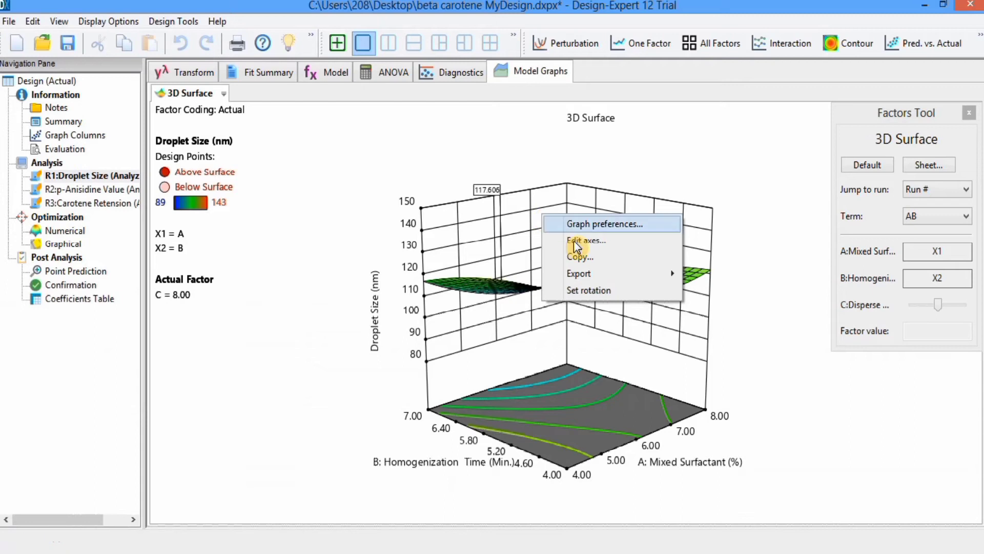
{"action": "mouse_move", "coordinate": [677, 274]}
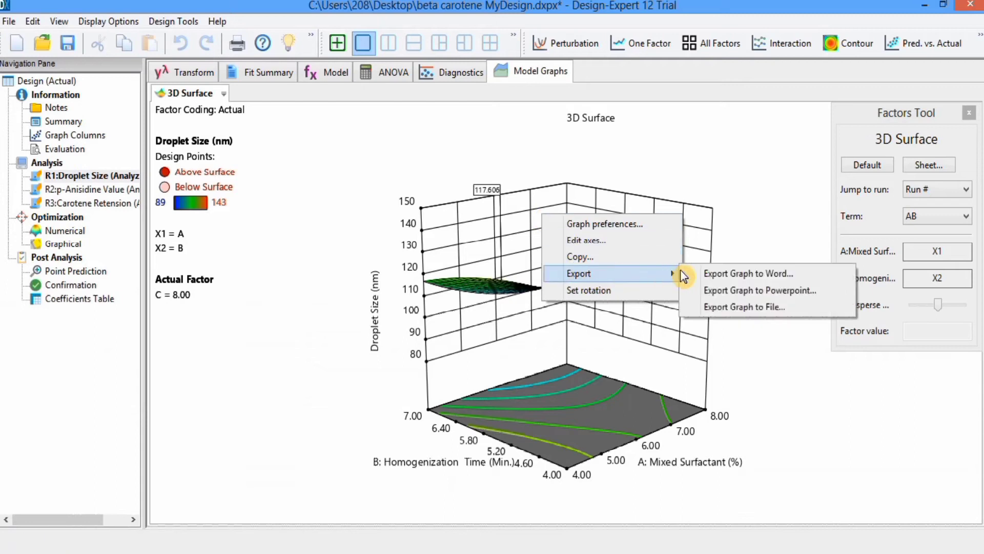
{"action": "left_click", "coordinate": [730, 274]}
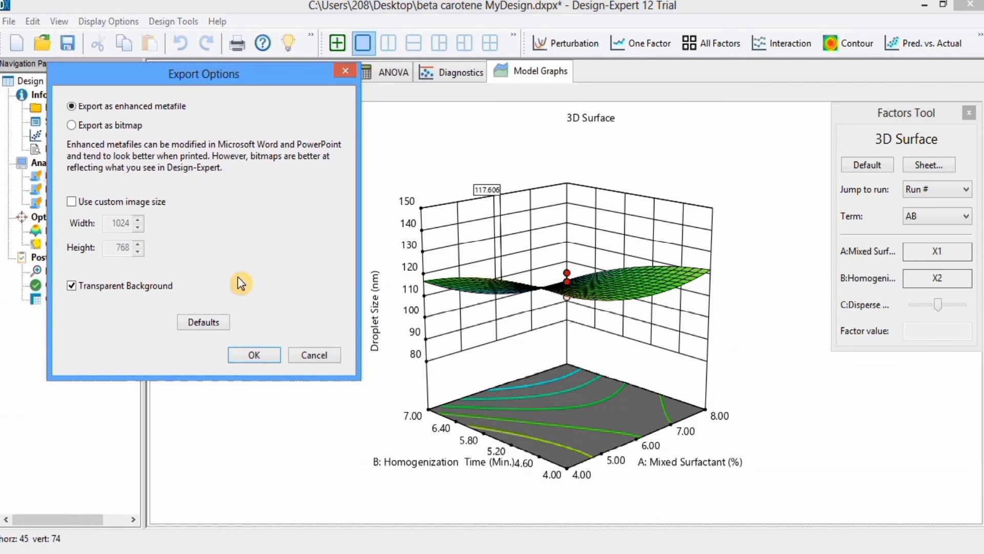
{"action": "left_click", "coordinate": [257, 354]}
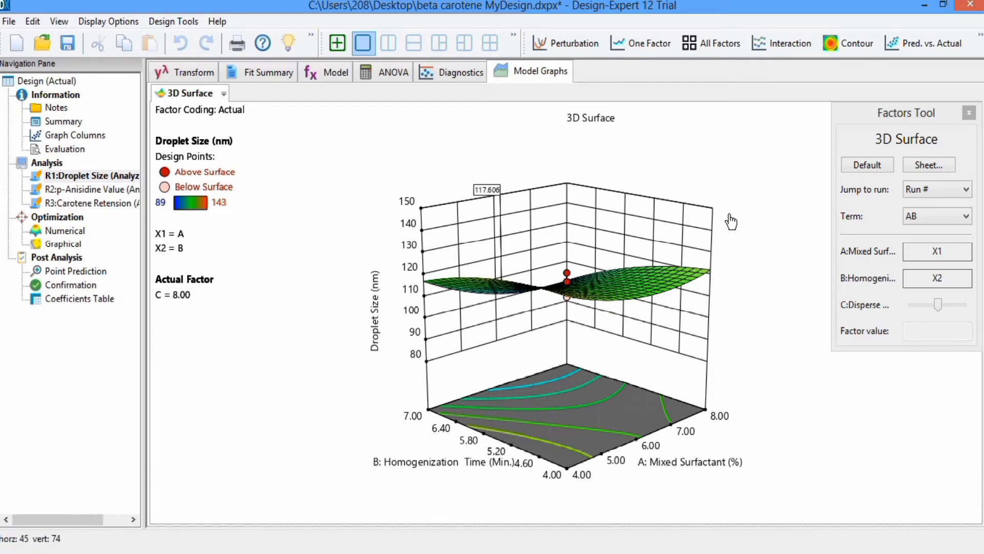
Display the Cube plot of the predicted Droplet Size values.
{"action": "left_click", "coordinate": [980, 38]}
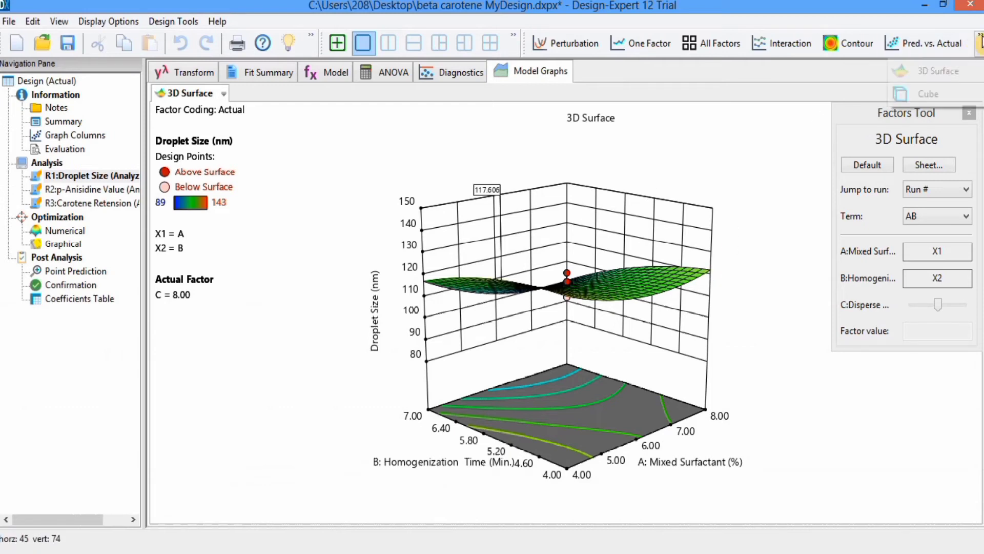
{"action": "left_click", "coordinate": [931, 96]}
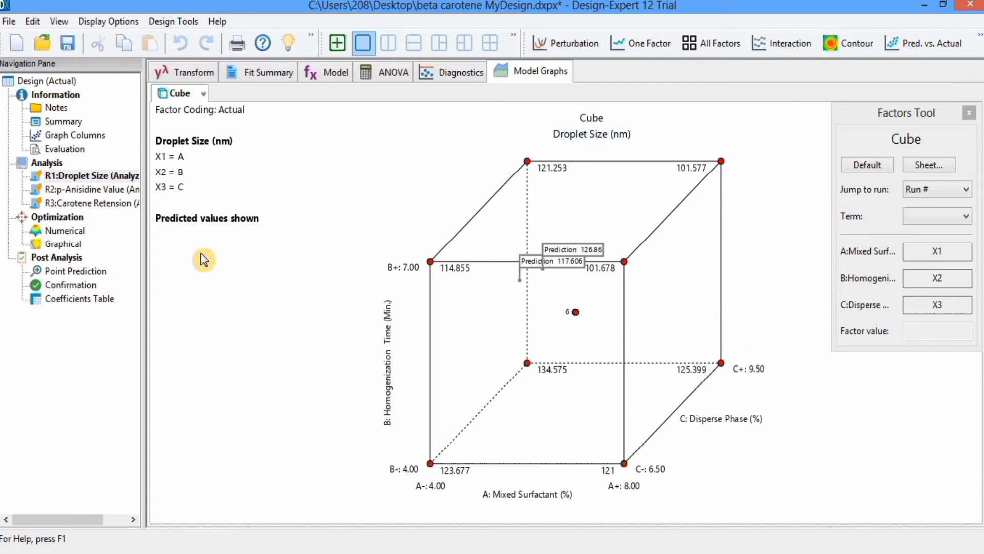
In the numerical optimization criteria, set the goal for A:Mixed Surfactant to minimize with an importance of +++.
{"action": "left_click", "coordinate": [65, 232]}
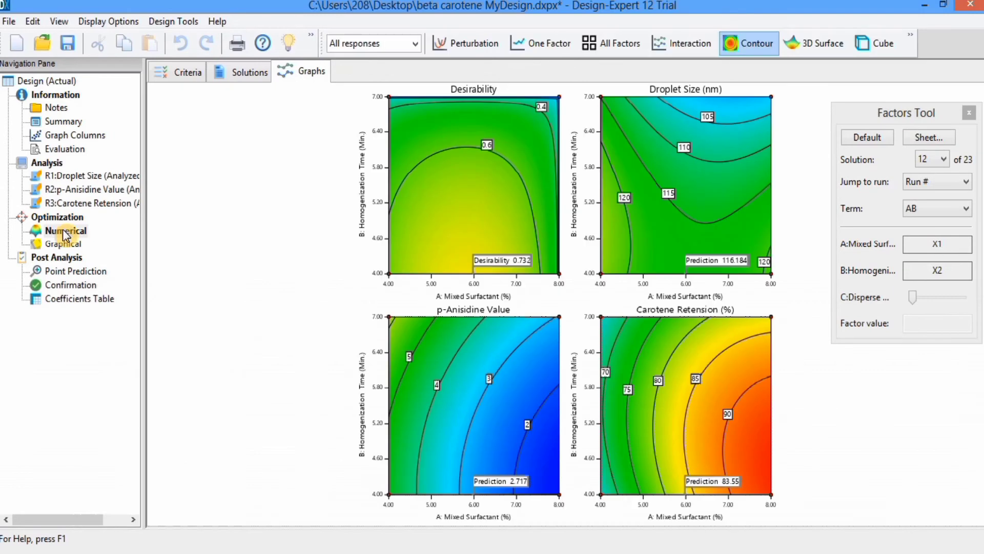
{"action": "left_click", "coordinate": [178, 72]}
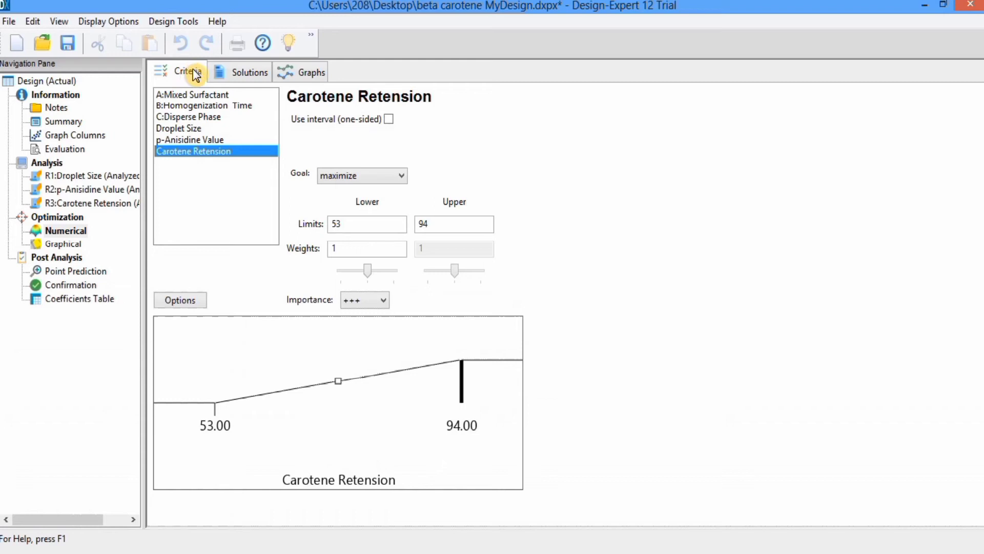
{"action": "left_click", "coordinate": [195, 96]}
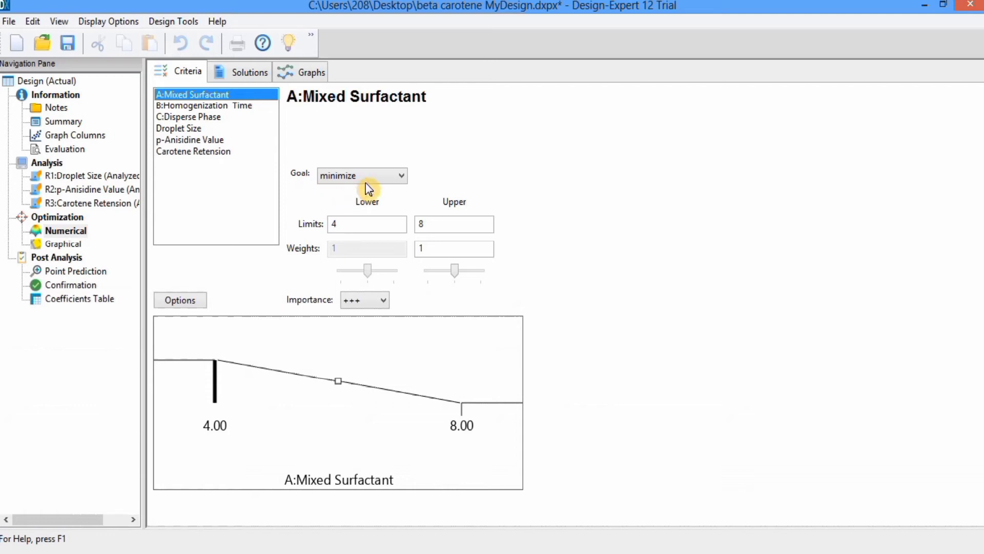
{"action": "left_click", "coordinate": [404, 177]}
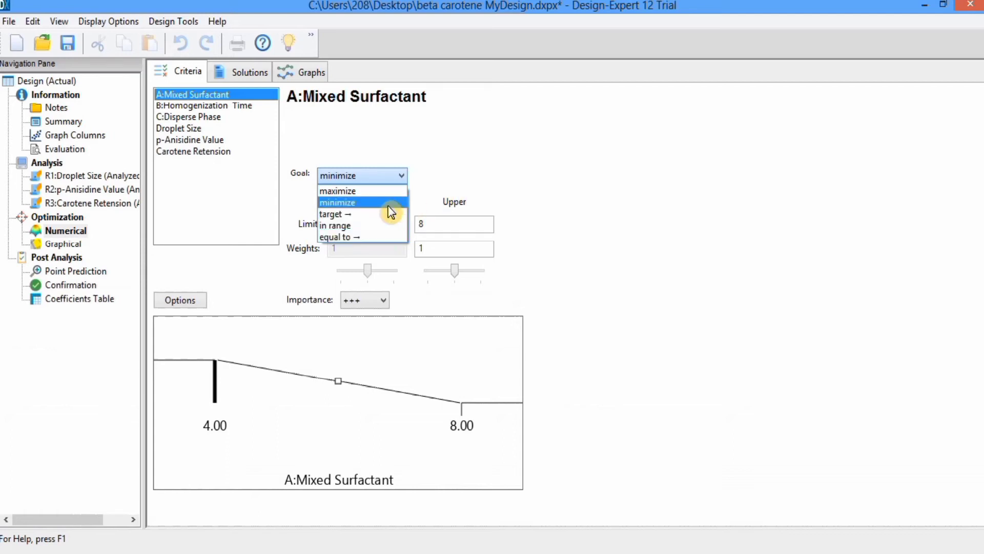
{"action": "left_click", "coordinate": [350, 204]}
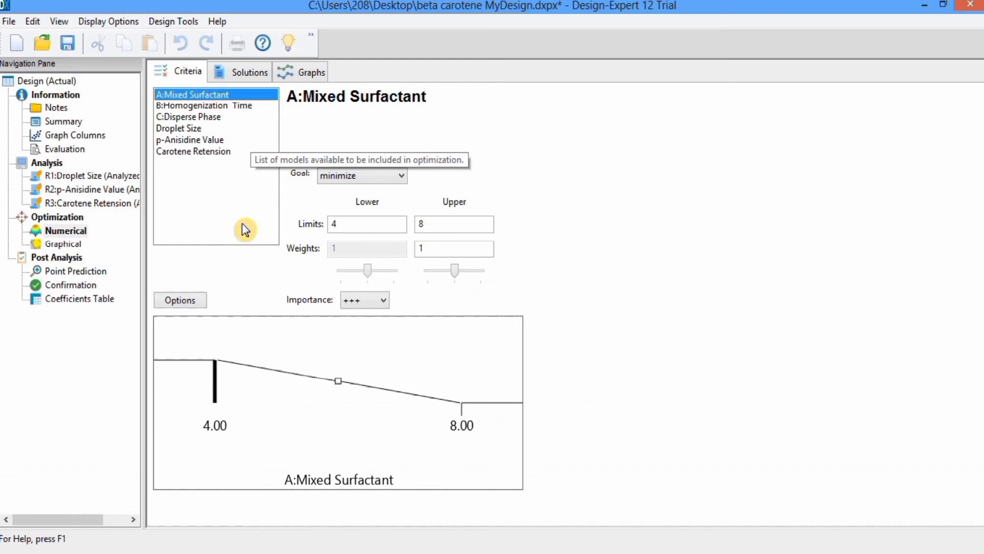
{"action": "left_click", "coordinate": [384, 300]}
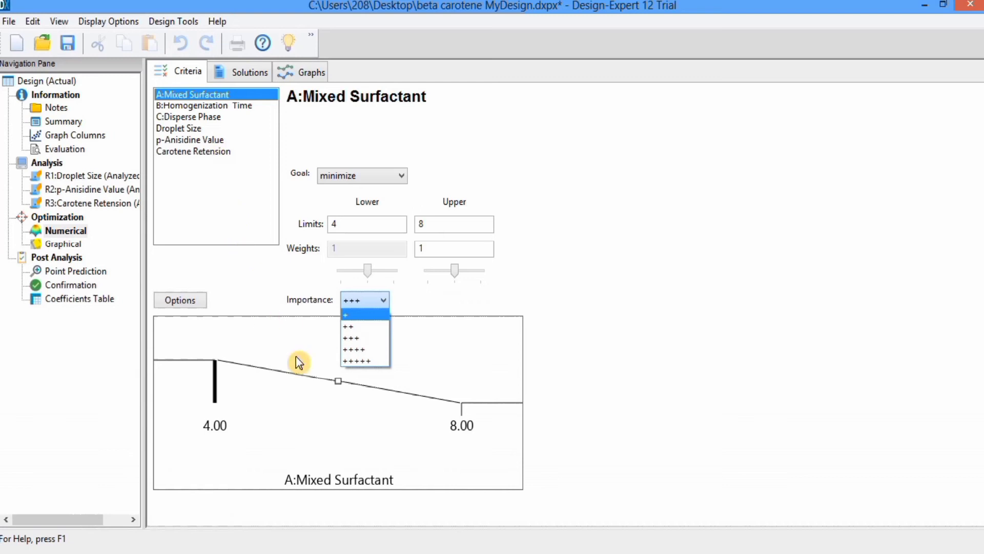
{"action": "left_click", "coordinate": [370, 342]}
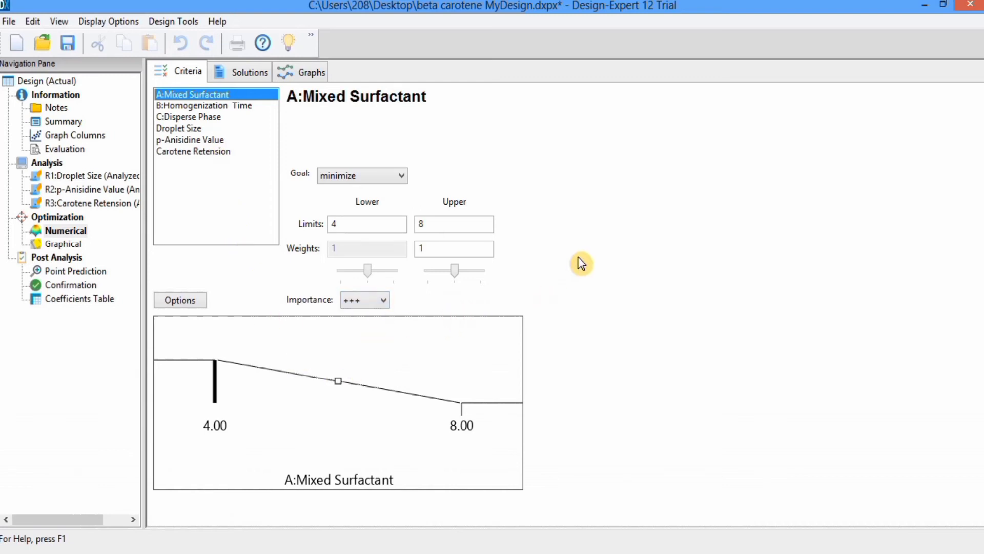
Set the optimization goal for B:Homogenization Time to minimize.
{"action": "left_click", "coordinate": [181, 106]}
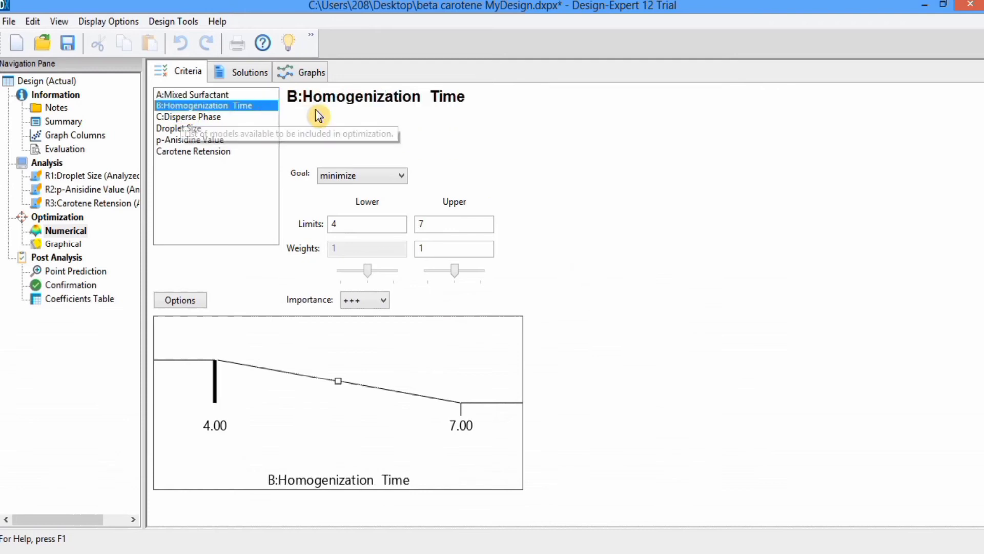
{"action": "left_click", "coordinate": [400, 176]}
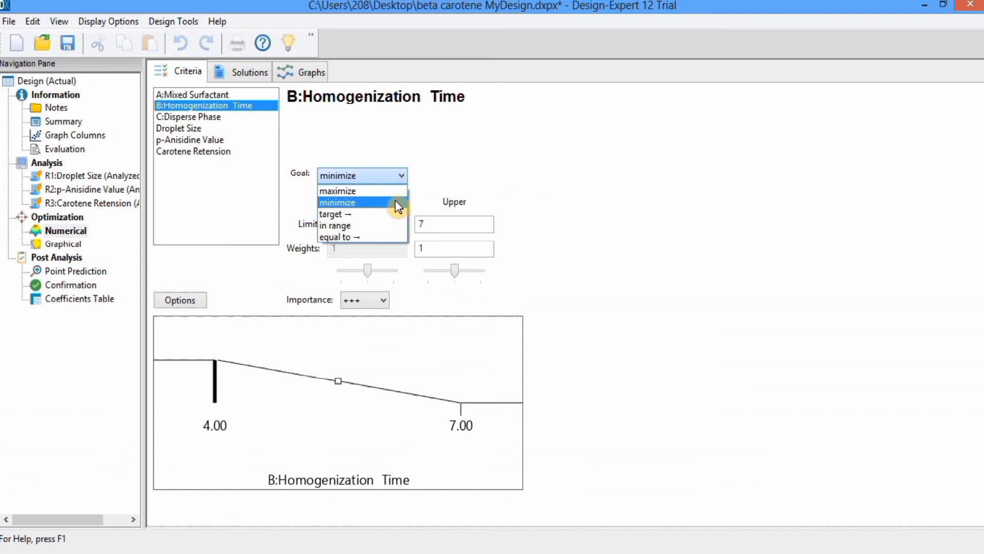
{"action": "left_click", "coordinate": [397, 203]}
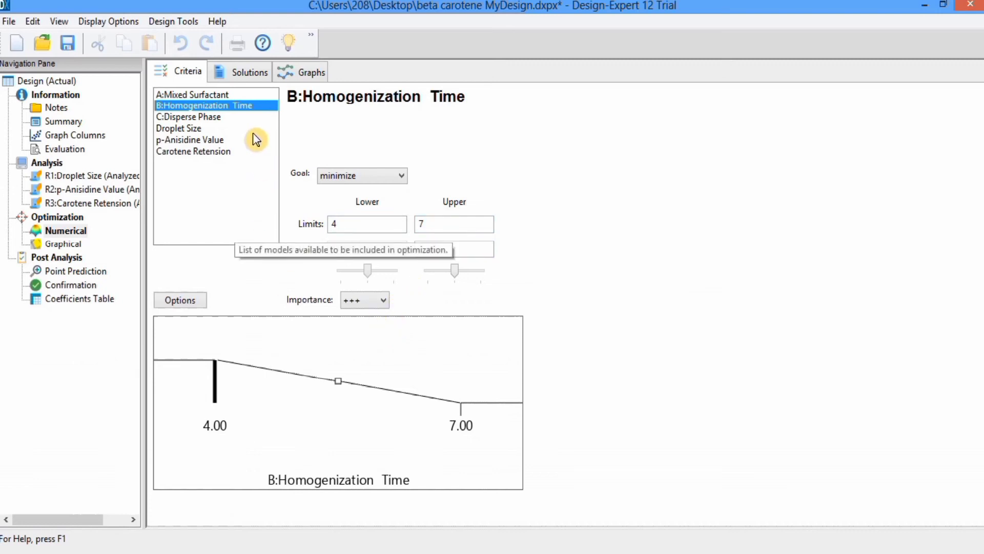
Review the optimization goals and limits of C:Disperse Phase, Droplet Size, p-Anisidine Value and Carotene Retention.
{"action": "left_click", "coordinate": [201, 117]}
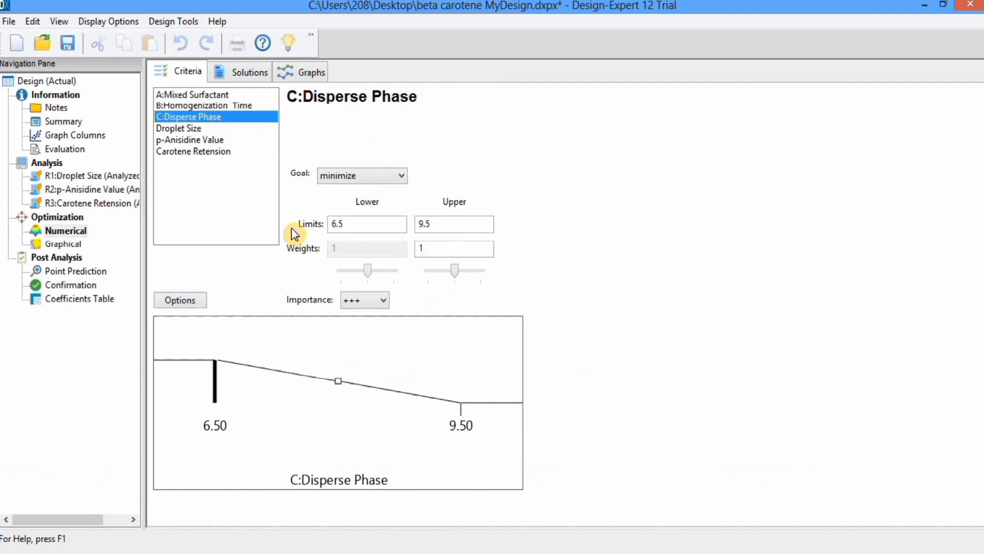
{"action": "left_click", "coordinate": [187, 127]}
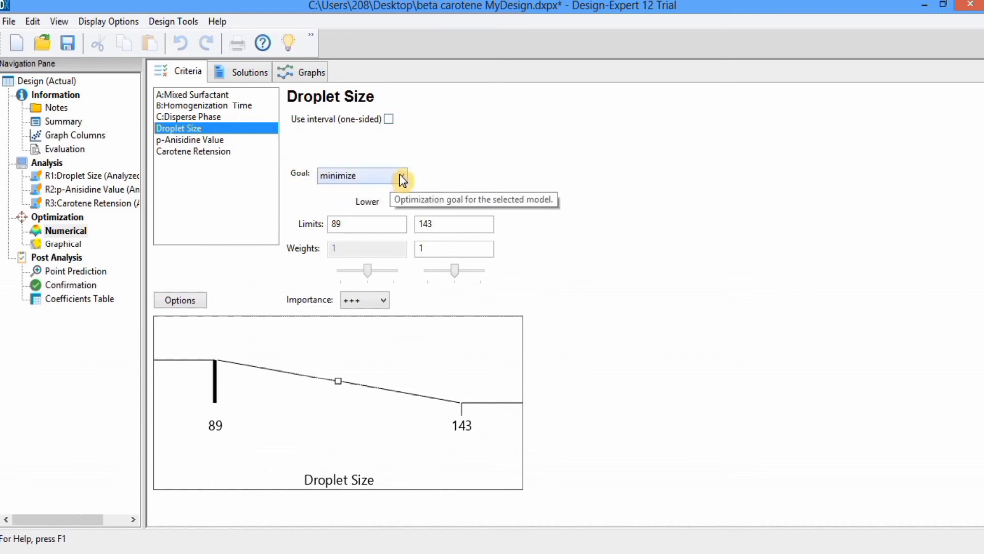
{"action": "left_click", "coordinate": [212, 140]}
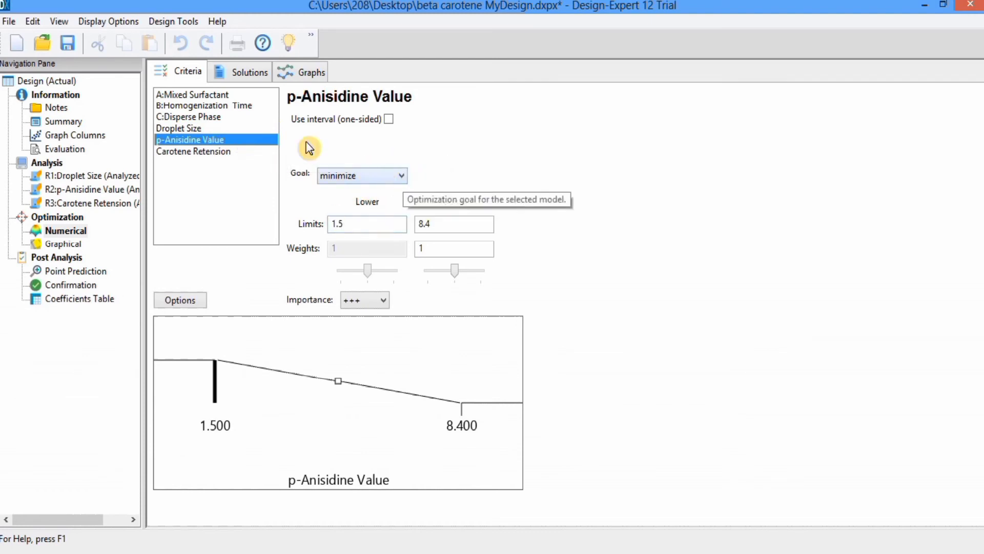
{"action": "left_click", "coordinate": [220, 152]}
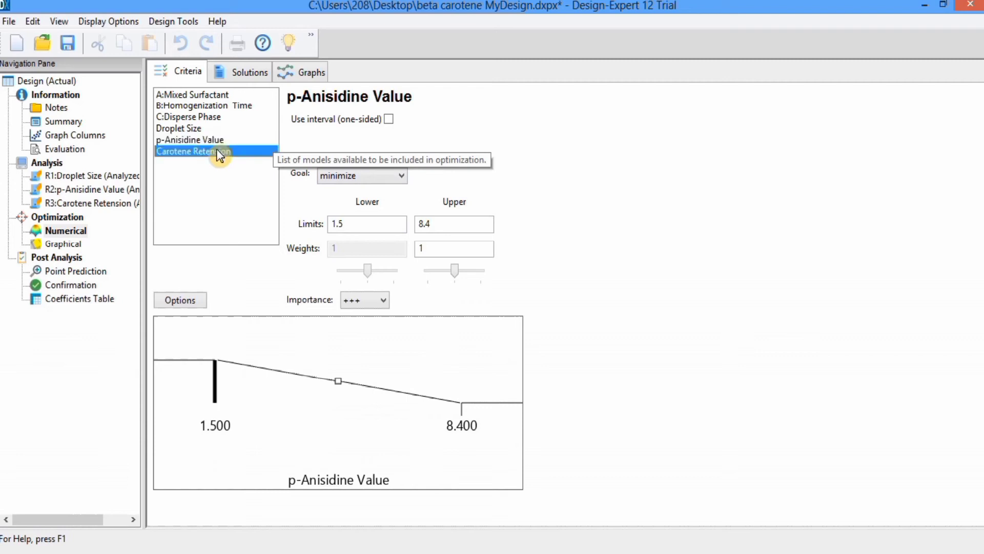
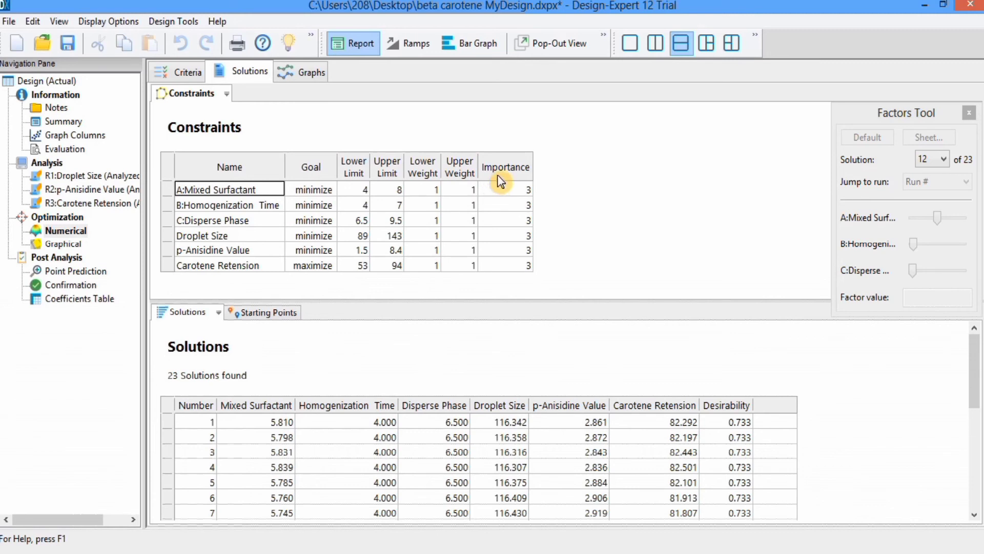
Examine the optimization constraints with their importance and look through the list of numerical solutions.
{"action": "left_click", "coordinate": [523, 188]}
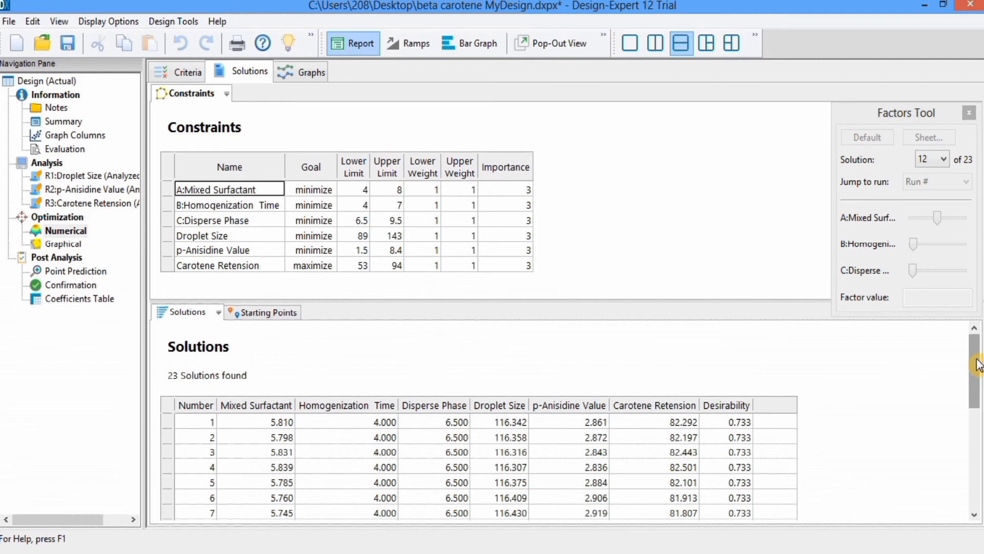
{"action": "left_click_drag", "start_coordinate": [979, 366], "coordinate": [979, 386]}
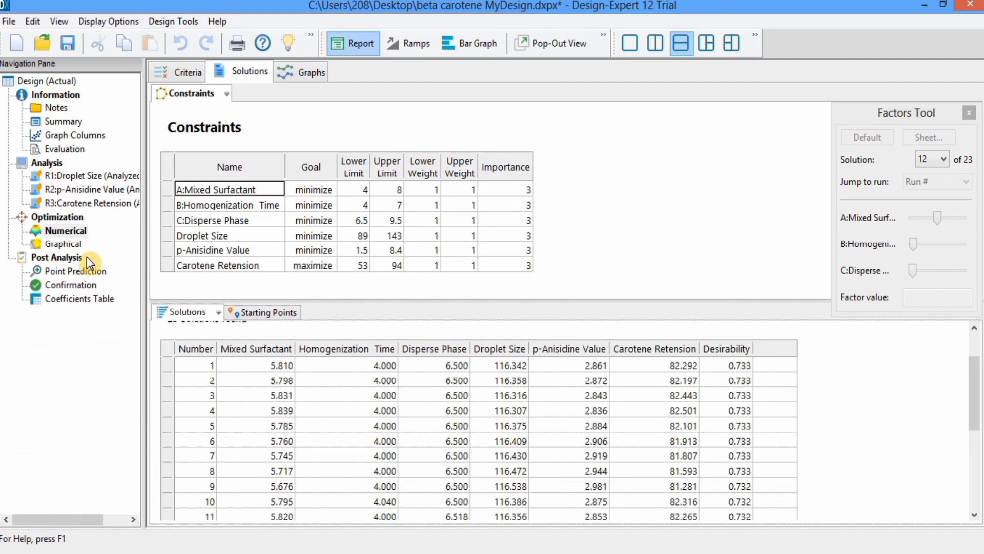
Show the Point Prediction results, close the Factors Tool, and examine the Observed cells for all three responses.
{"action": "left_click", "coordinate": [75, 271]}
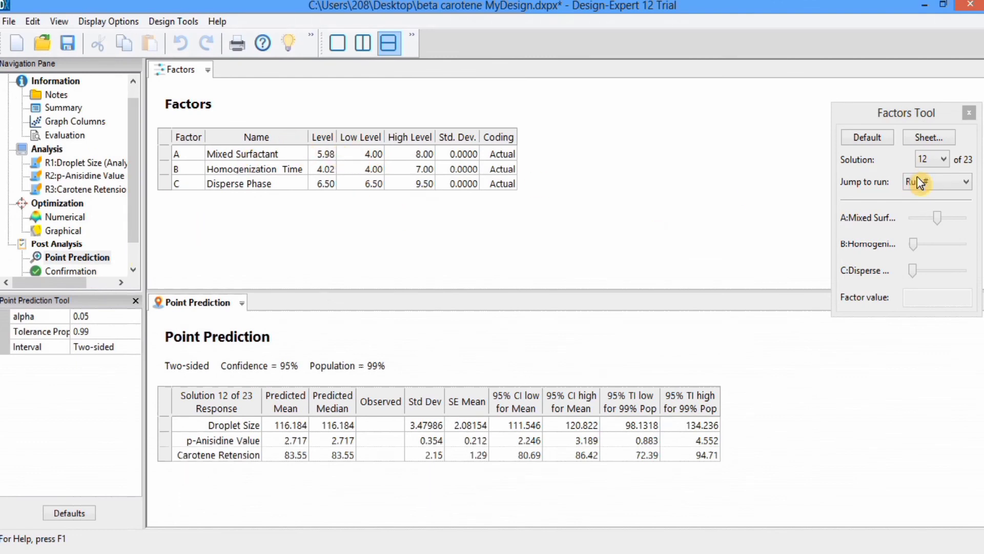
{"action": "left_click", "coordinate": [969, 113]}
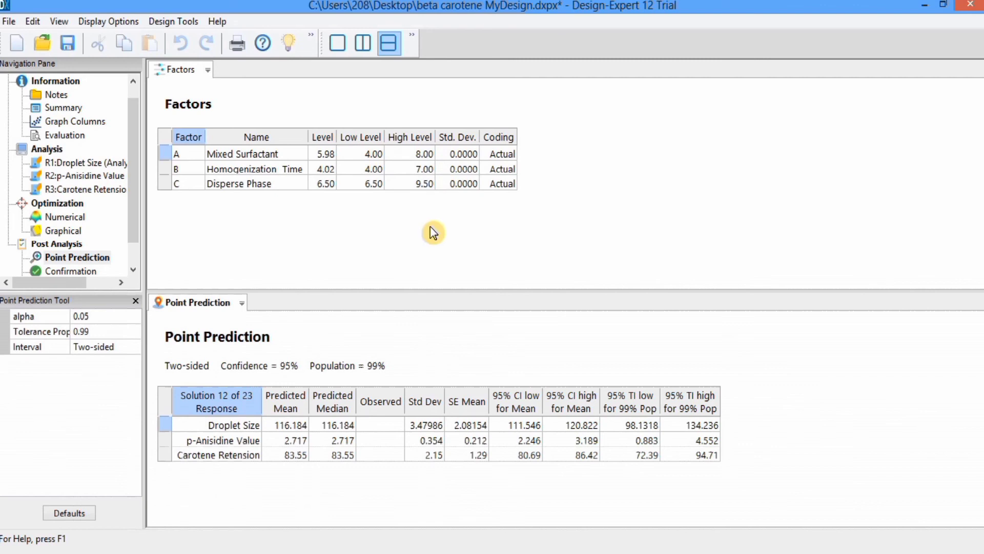
{"action": "left_click", "coordinate": [381, 430]}
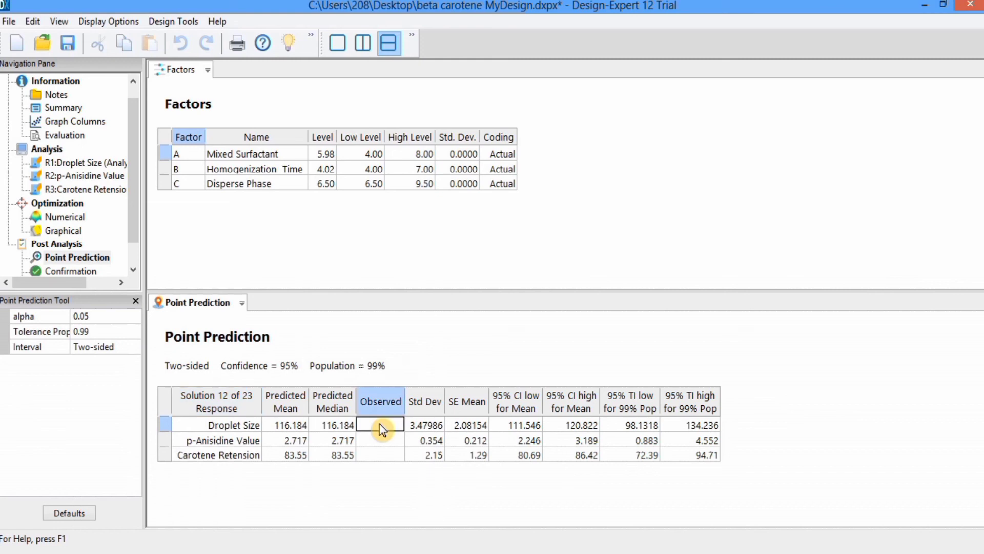
{"action": "left_click", "coordinate": [384, 444]}
{"action": "left_click", "coordinate": [381, 457]}
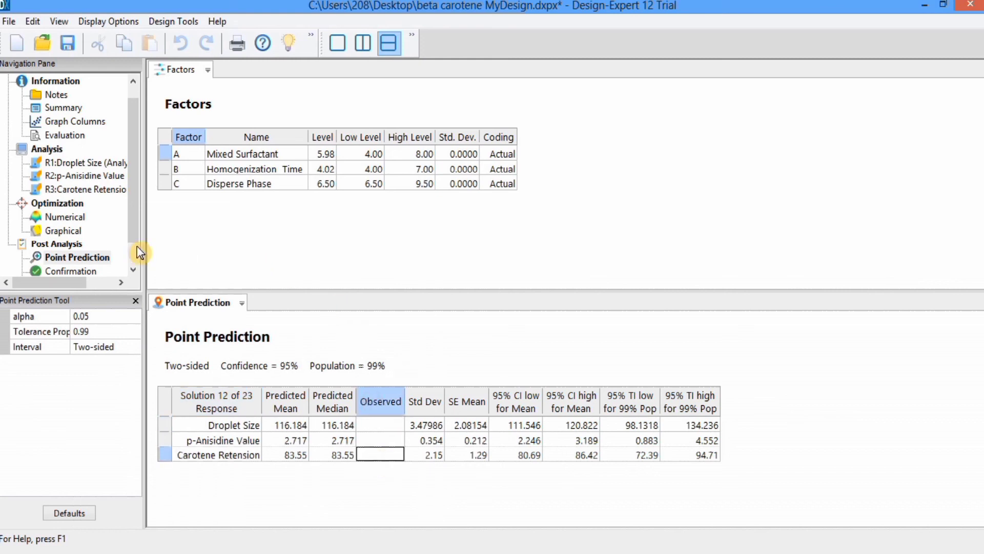
Show the Confirmation results and examine the Observed cells for Droplet Size and p-Anisidine Value.
{"action": "left_click", "coordinate": [75, 270]}
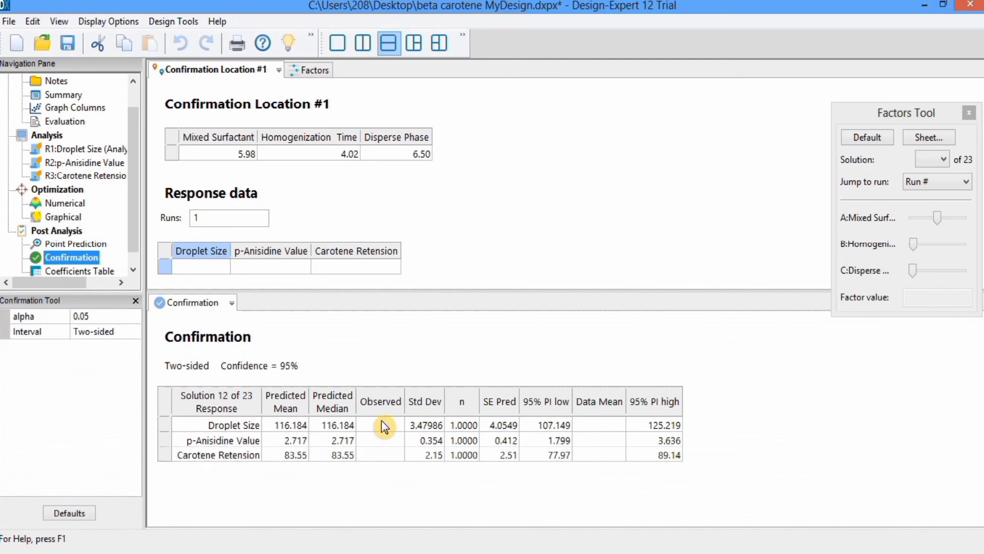
{"action": "left_click", "coordinate": [383, 425]}
{"action": "left_click", "coordinate": [384, 442]}
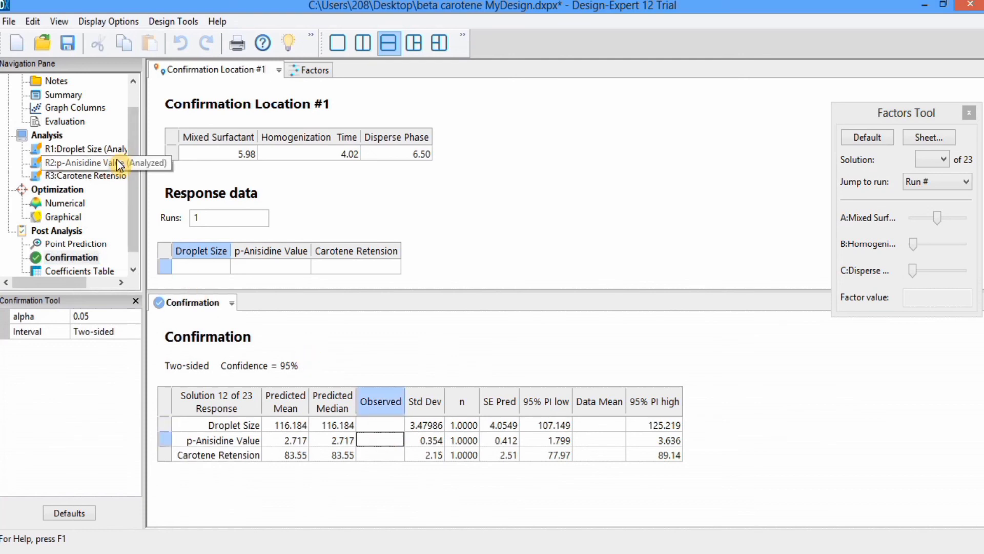
Open the design summary and review its build information, factors and responses tables.
{"action": "left_click", "coordinate": [134, 82]}
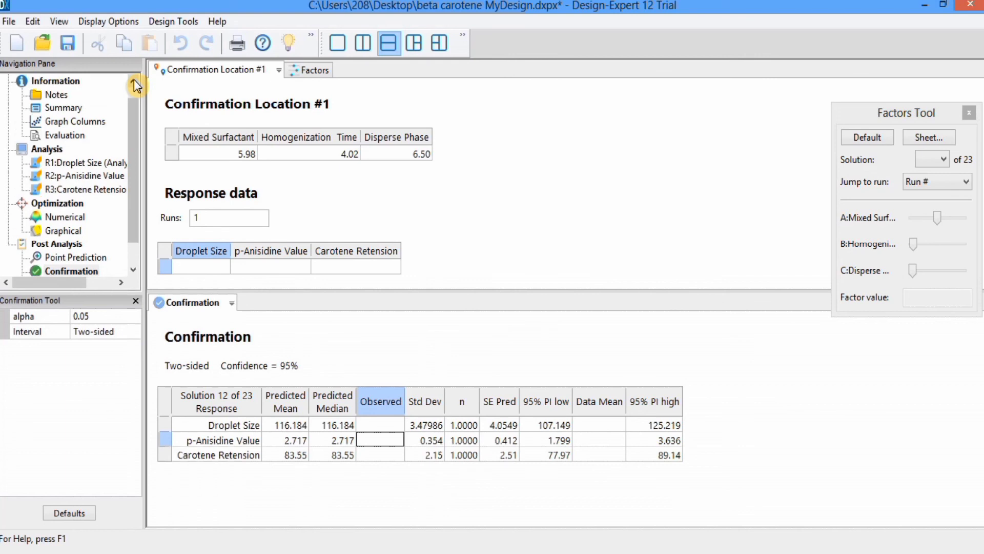
{"action": "left_click", "coordinate": [67, 108]}
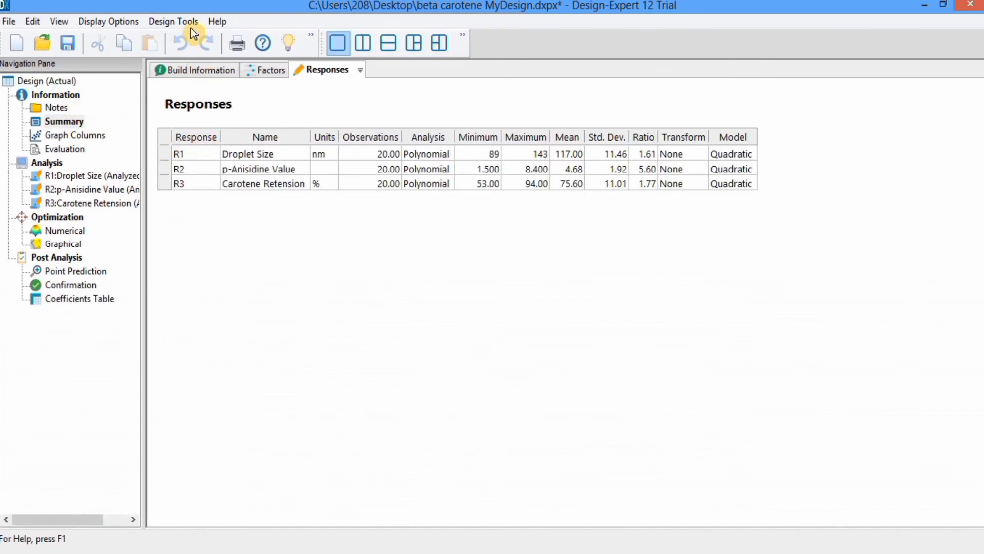
{"action": "left_click", "coordinate": [192, 70]}
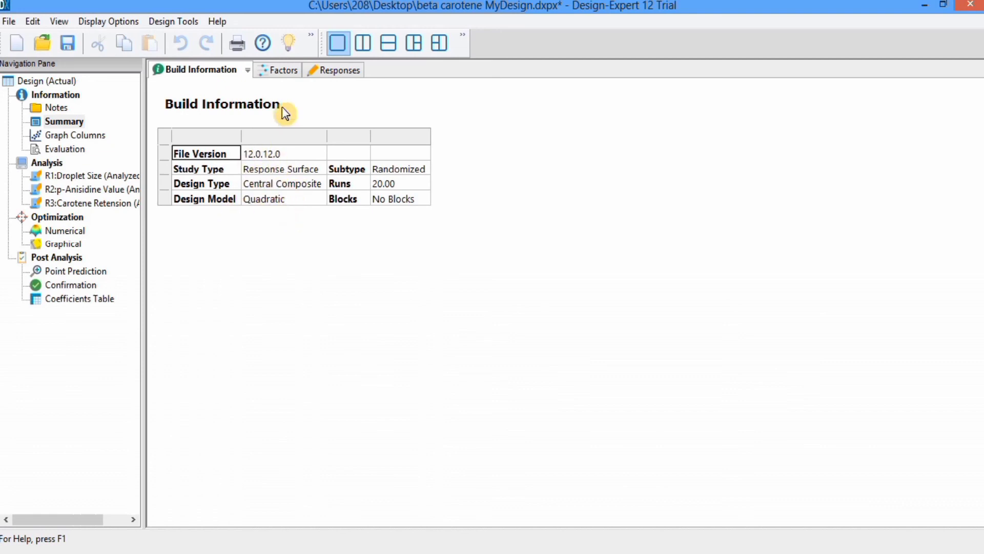
{"action": "left_click", "coordinate": [277, 72]}
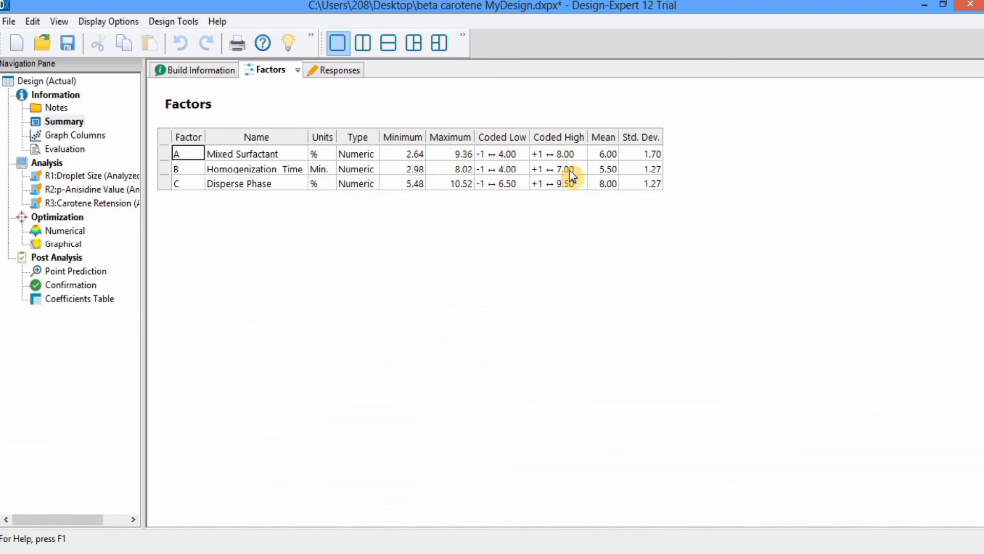
{"action": "left_click", "coordinate": [336, 73]}
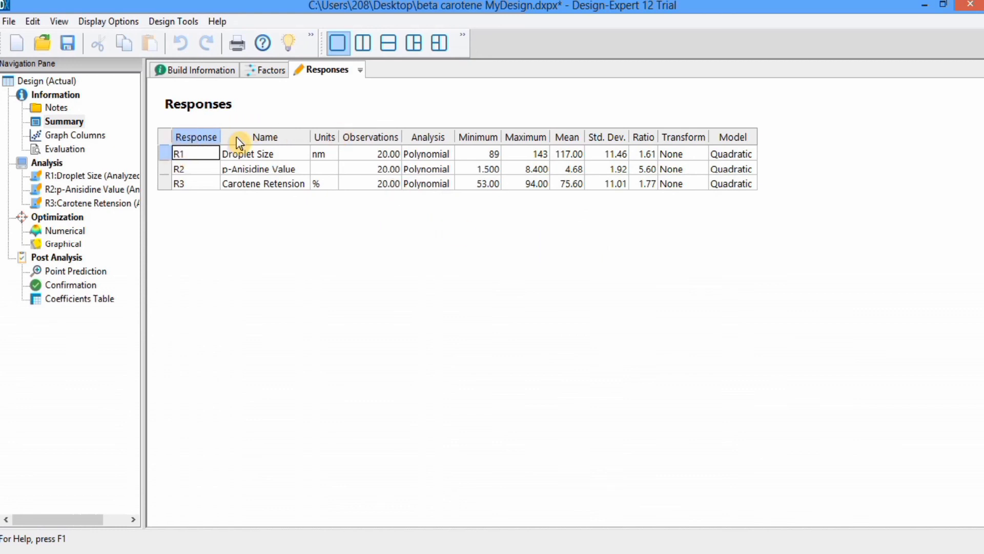
Select the whole Responses summary table and export it to Word.
{"action": "left_click", "coordinate": [162, 130]}
{"action": "right_click", "coordinate": [162, 133]}
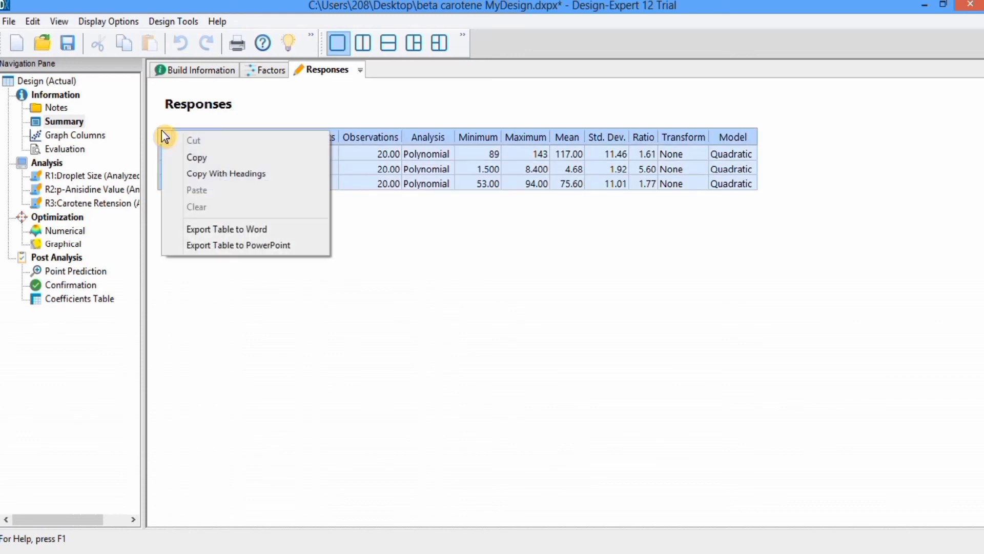
{"action": "left_click", "coordinate": [241, 231]}
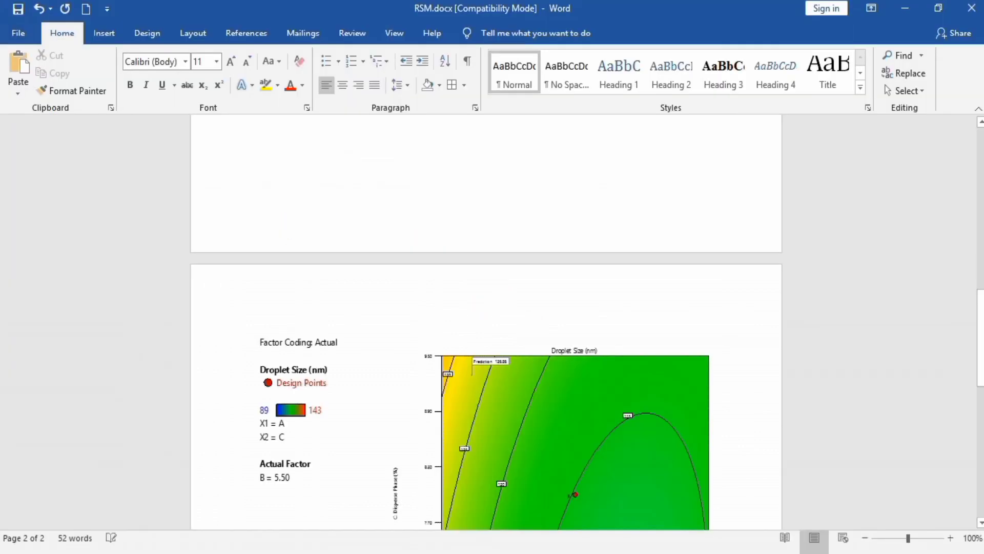
In the Word document RSM.docx, apply borders to all cells of the exported Responses table.
{"action": "left_click", "coordinate": [981, 318]}
{"action": "left_click_drag", "start_coordinate": [981, 318], "coordinate": [980, 244]}
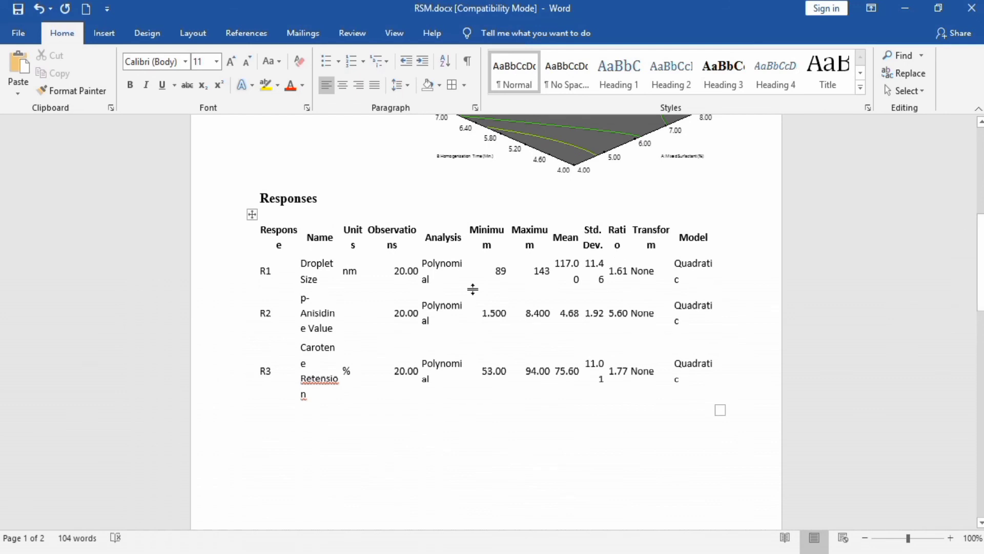
{"action": "left_click", "coordinate": [251, 214]}
{"action": "left_click", "coordinate": [252, 215]}
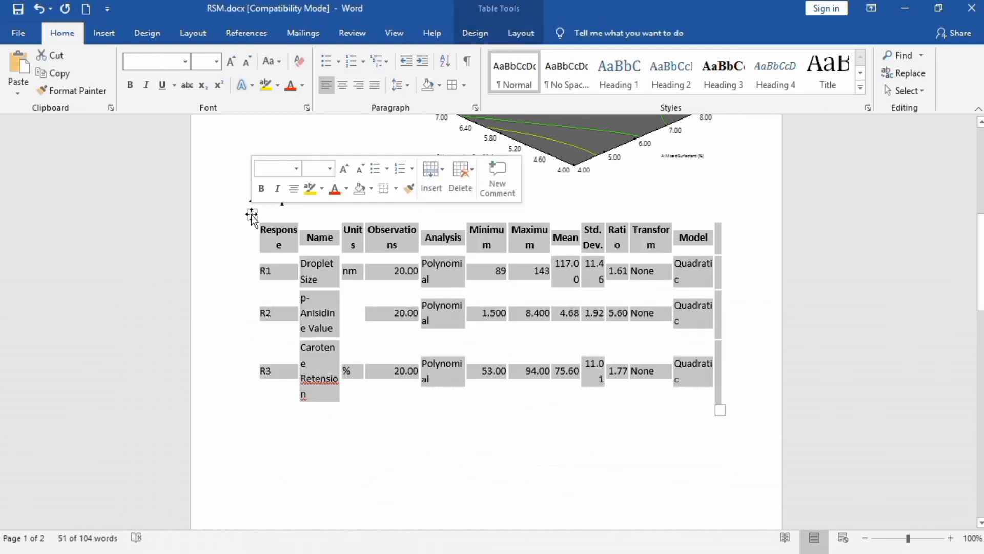
{"action": "left_click", "coordinate": [451, 84]}
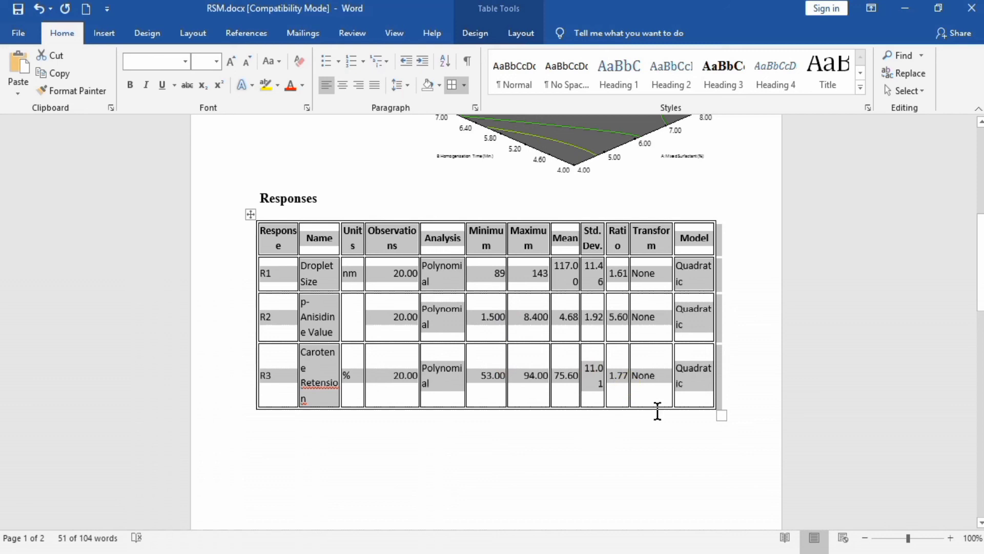
{"action": "left_click", "coordinate": [630, 421]}
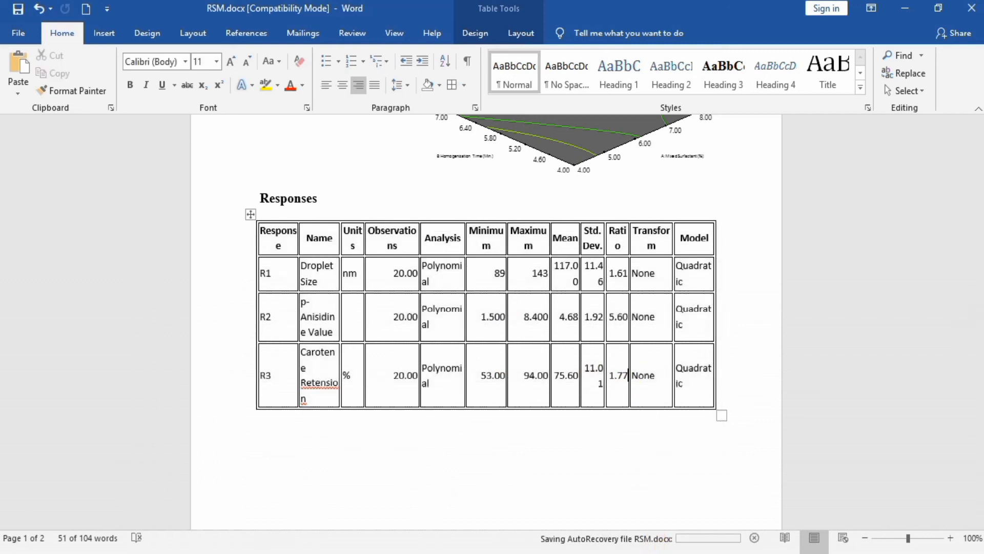